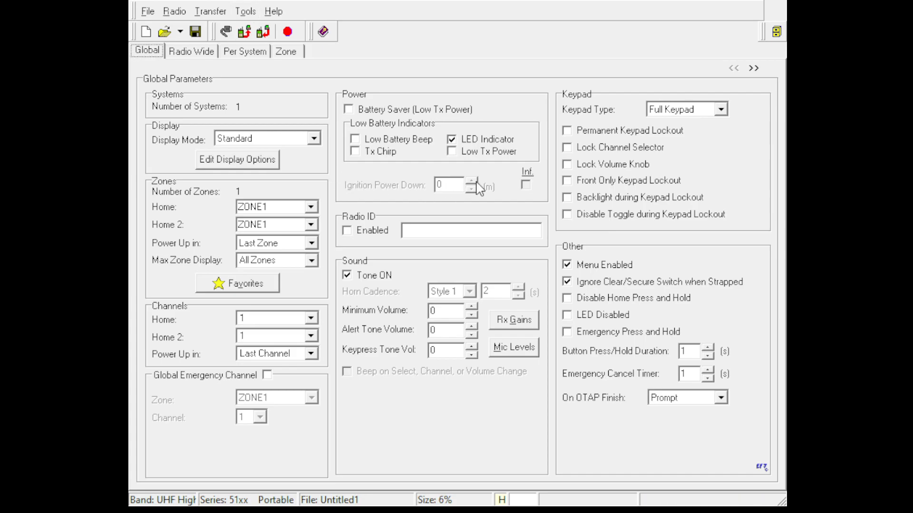
In the global parameters, enable Low Battery Beep, Infinite Key Retention and the 2.7 kHz Rx Filter, and set the Unit RSI to 71001.
left_click(401, 143)
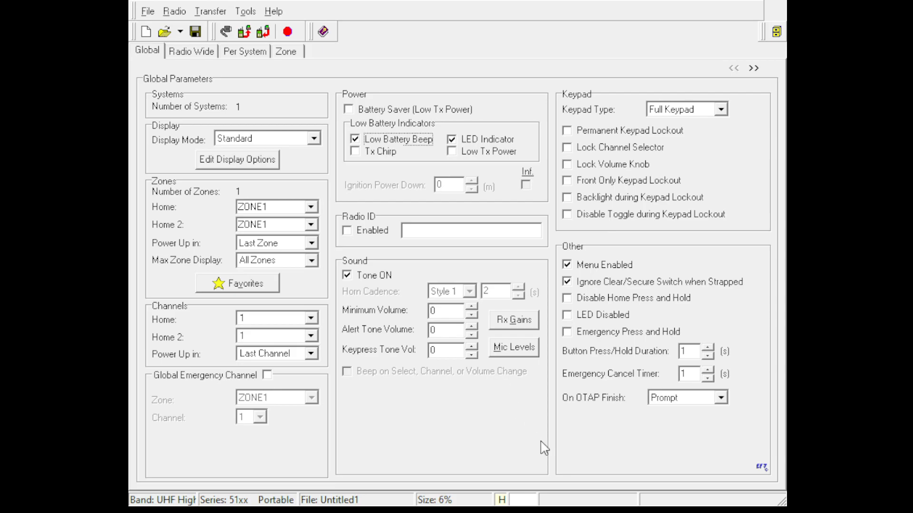
left_click(758, 73)
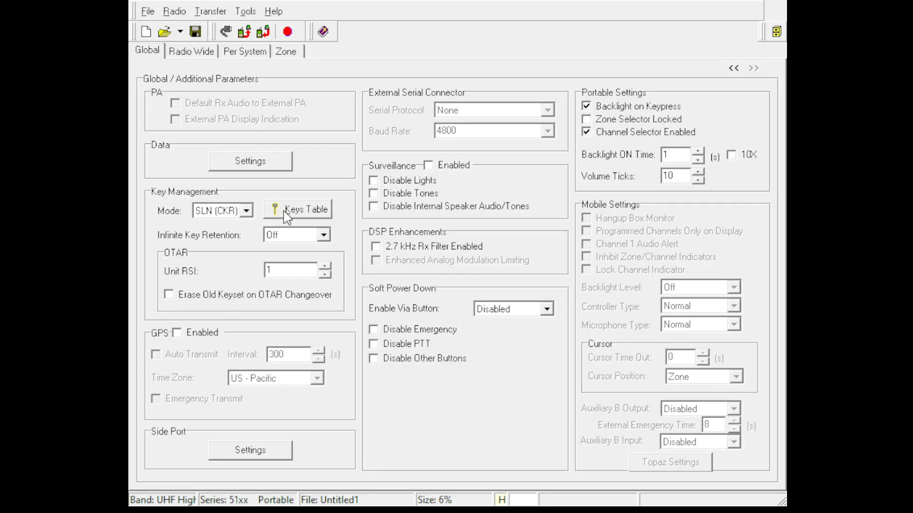
left_click(293, 255)
left_click_drag(298, 269, 219, 264)
type("71001")
left_click(479, 247)
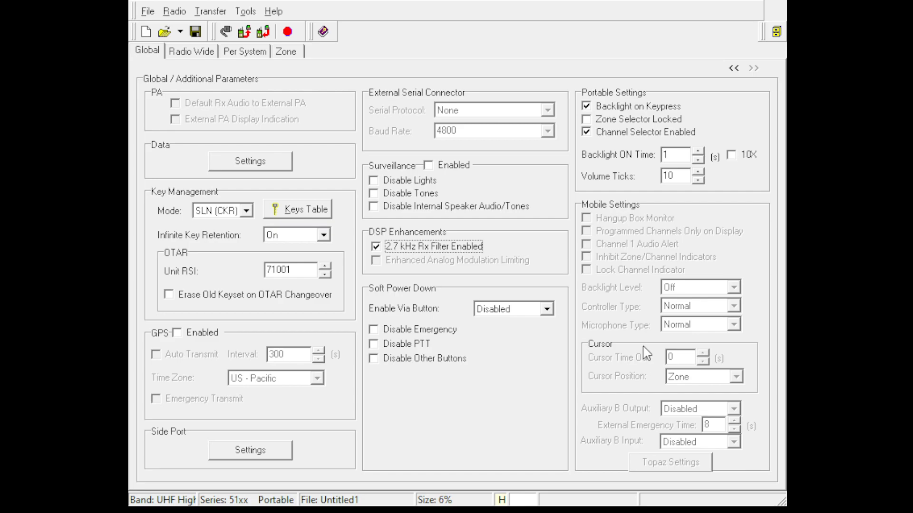
Look over the SLN and Key Alias columns of the encryption keys table.
left_click(307, 214)
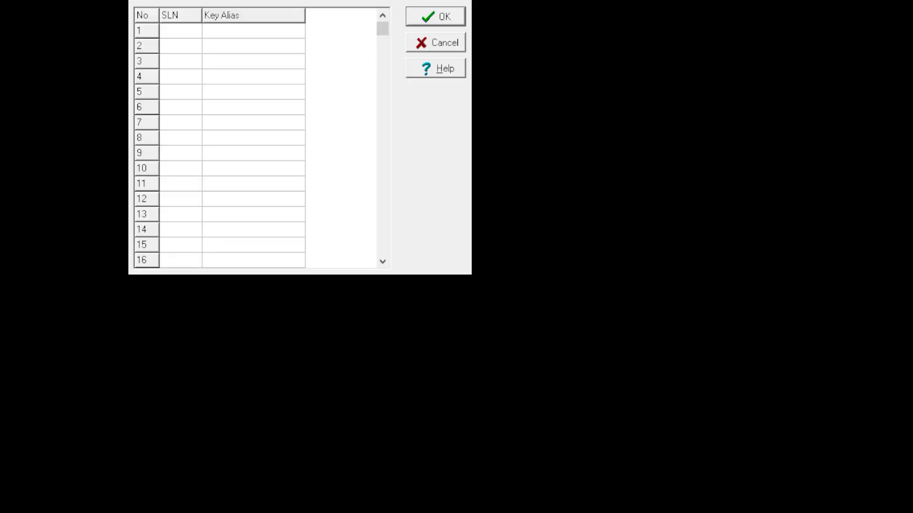
left_click(253, 60)
left_click(175, 31)
left_click(209, 34)
left_click(199, 32)
left_click(219, 33)
key("Escape")
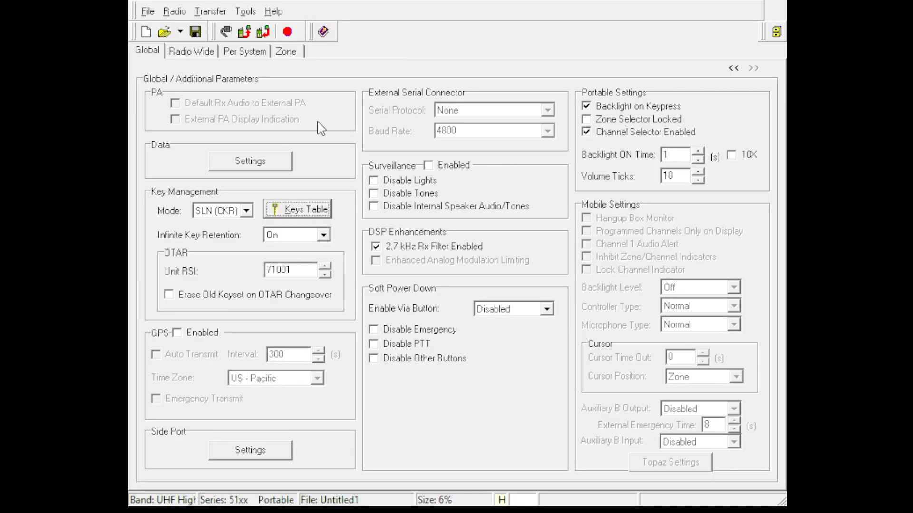
Add a P25 Trunking system to the radio-wide configuration.
left_click(192, 56)
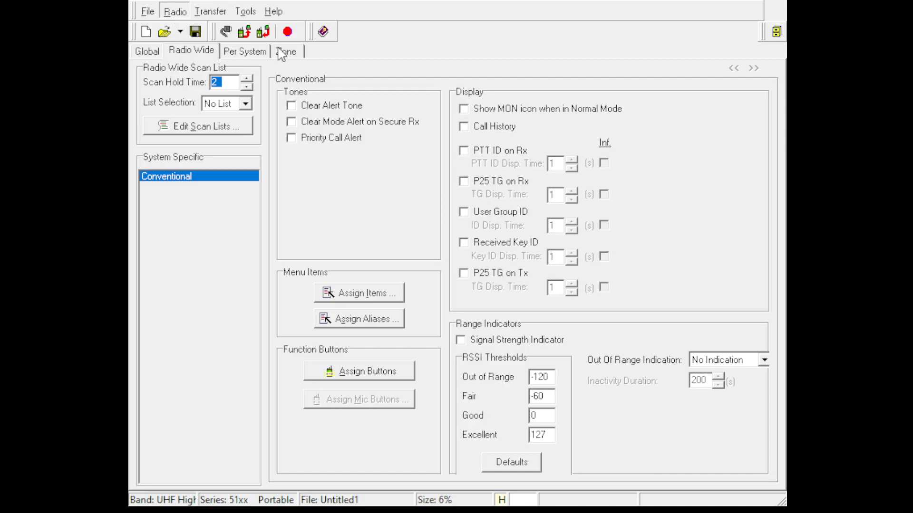
left_click(517, 101)
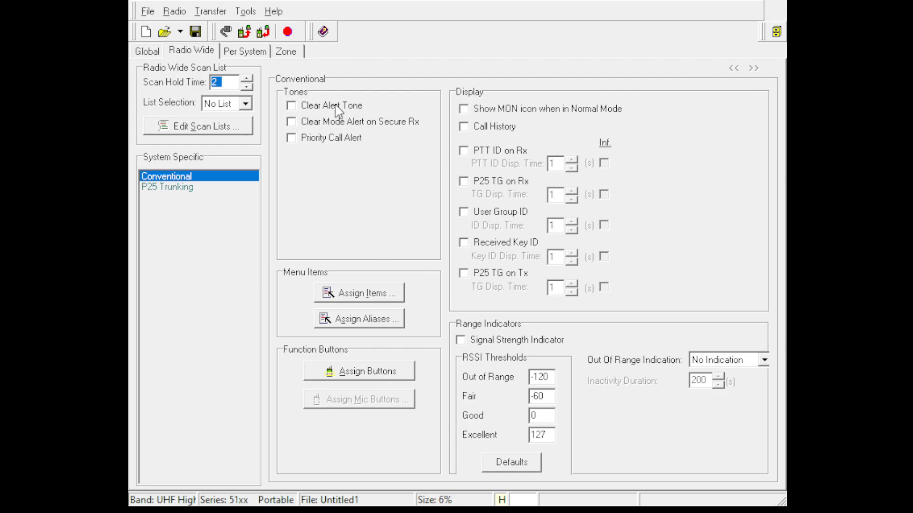
For the Conventional system, enable Clear Alert Tone, Priority Call Alert, Call History, PTT ID on Rx and the Signal Strength Indicator.
left_click(314, 106)
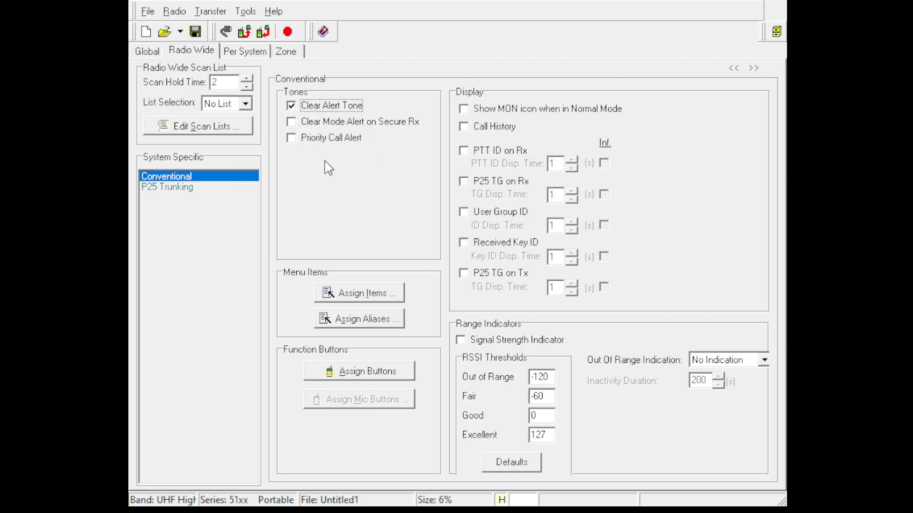
left_click(315, 143)
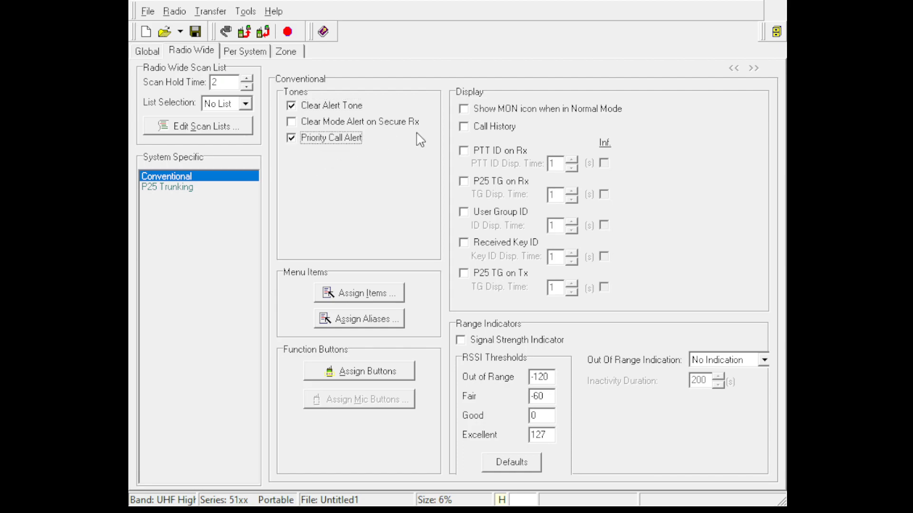
left_click(498, 129)
left_click(509, 152)
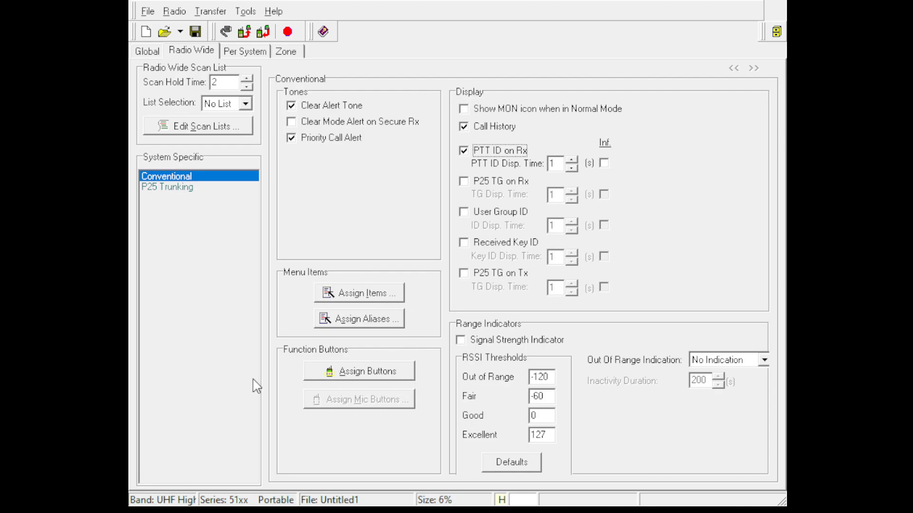
left_click(475, 342)
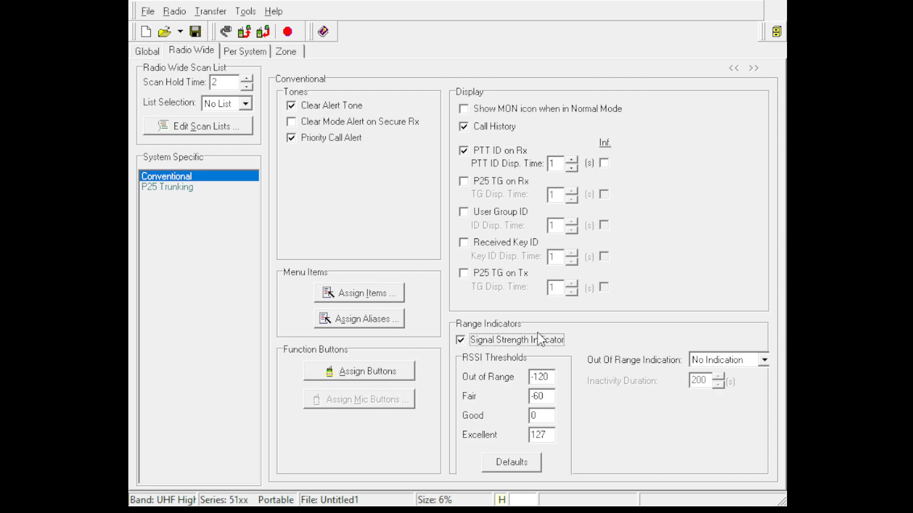
left_click(758, 361)
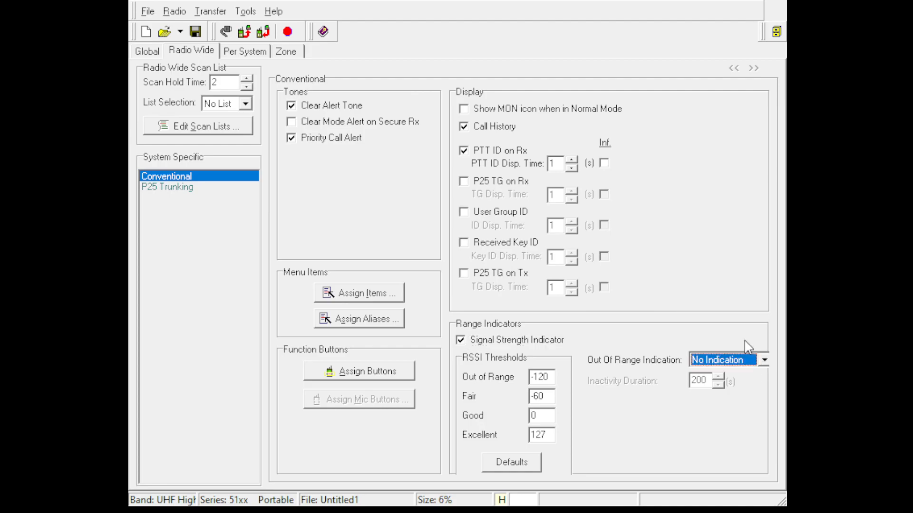
For P25 Trunking, apply the urban RSSI defaults, set Indiv. Call Max Target to 120 s and make Private Call Max Int infinite.
left_click(190, 188)
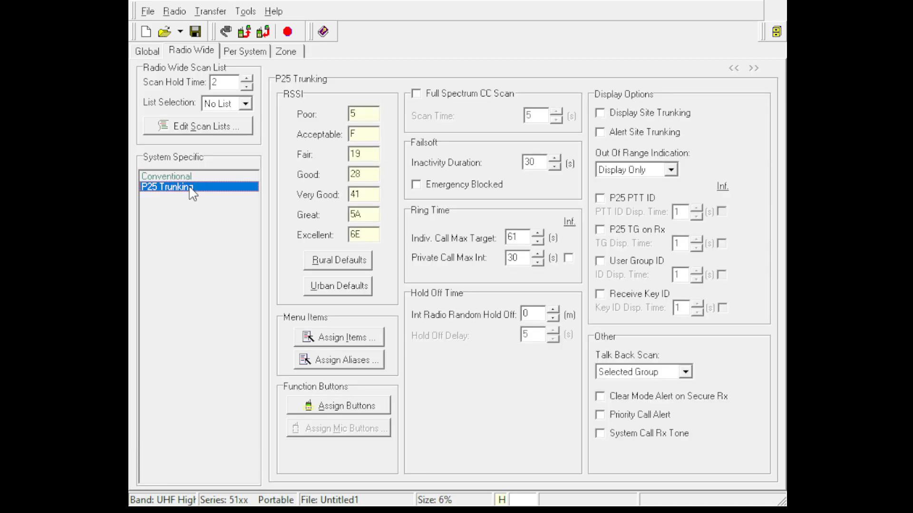
left_click(355, 291)
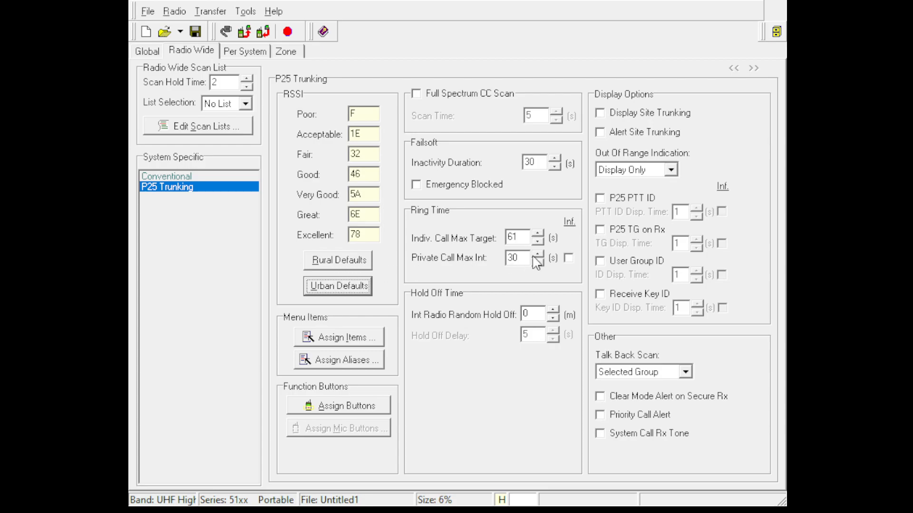
double_click(527, 235)
type("255")
double_click(513, 258)
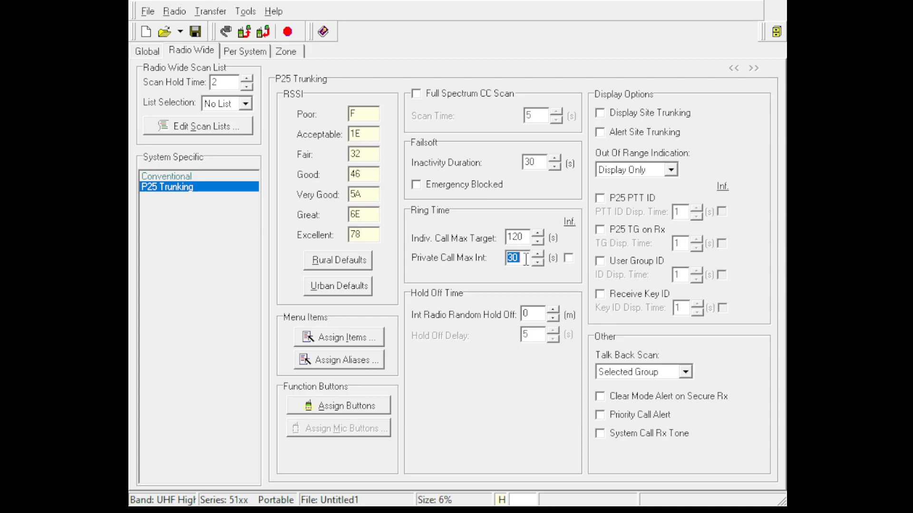
left_click(569, 258)
Enable Display and Alert Site Trunking, P25 PTT ID, Priority Call Alert and System Call Rx Tone, with out-of-range indication set to Tone & Display.
left_click(679, 115)
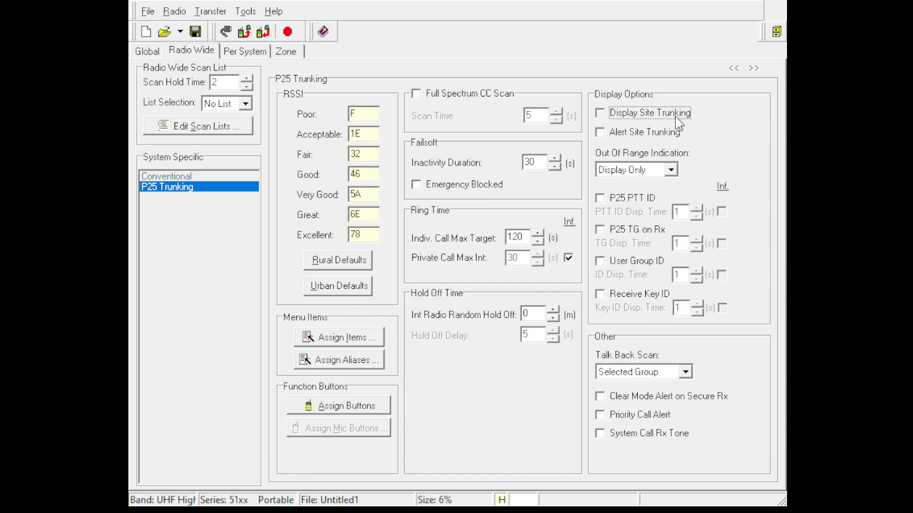
left_click(677, 134)
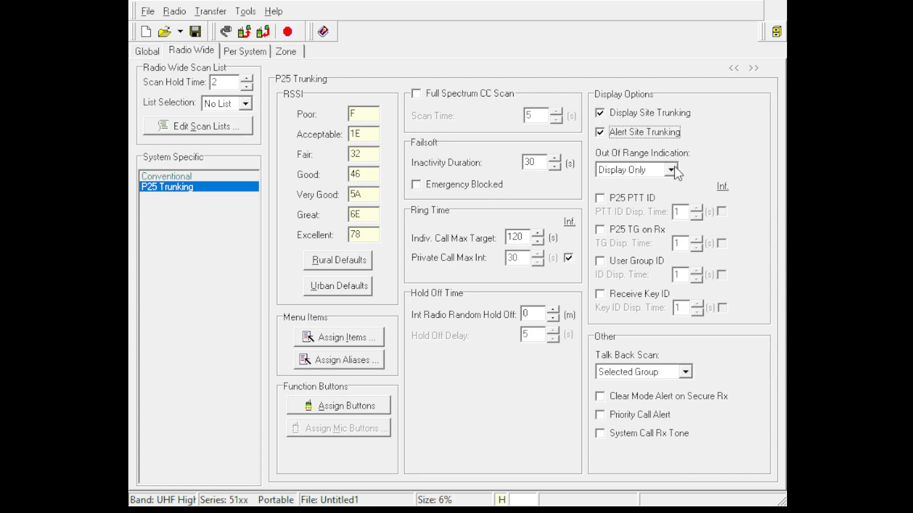
left_click(645, 187)
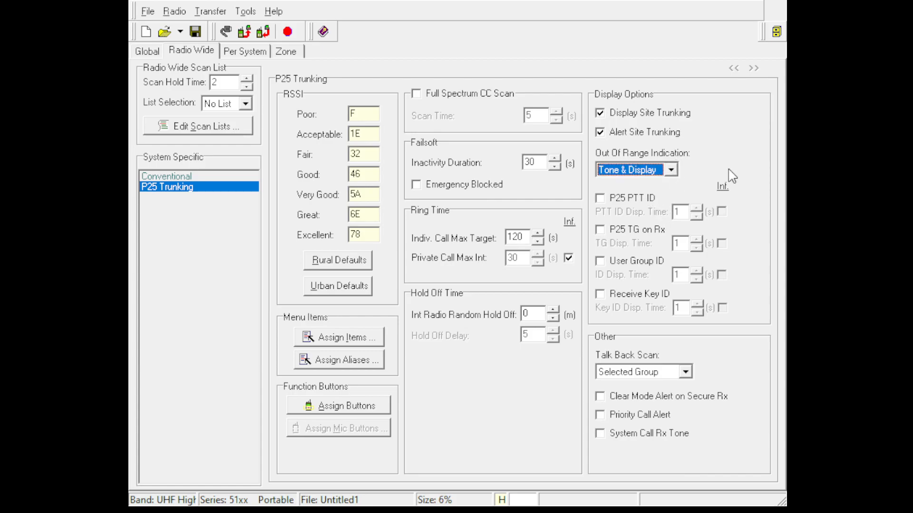
left_click(632, 198)
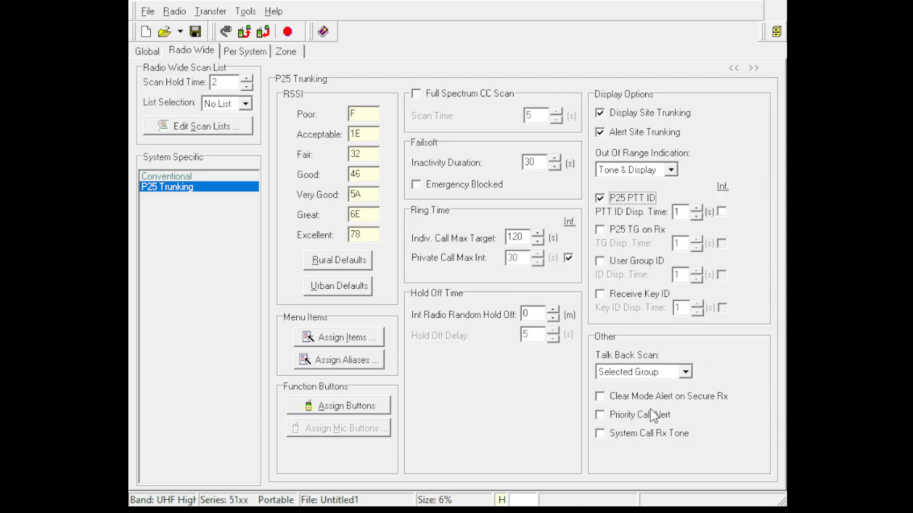
left_click(666, 417)
left_click(689, 434)
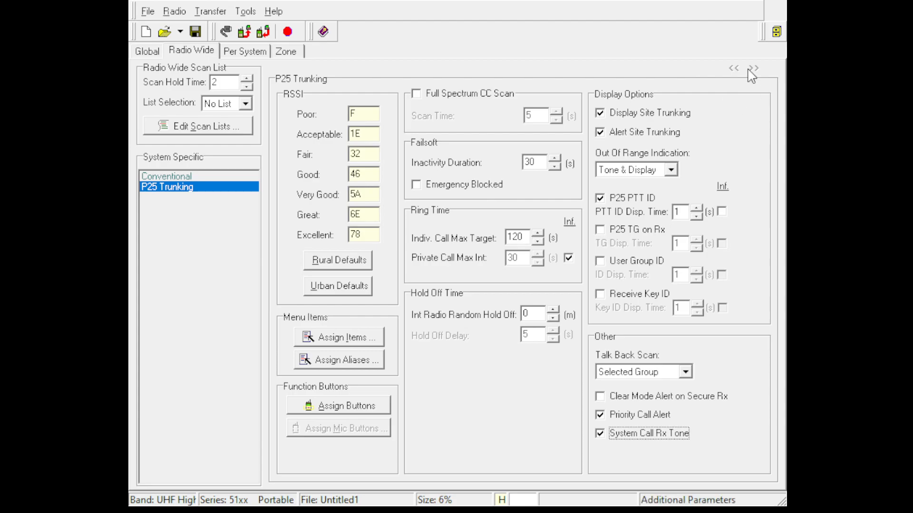
Set the Conventional system's Digital Unit ID to 71001.
left_click(244, 52)
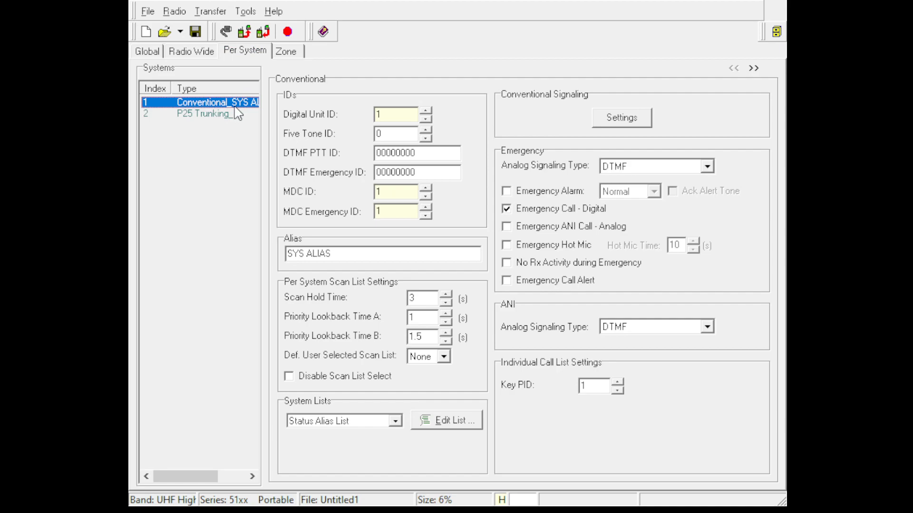
key("Tab")
type("71011")
key("BackSpace")
key("BackSpace")
key("BackSpace")
key("BackSpace")
type("1001")
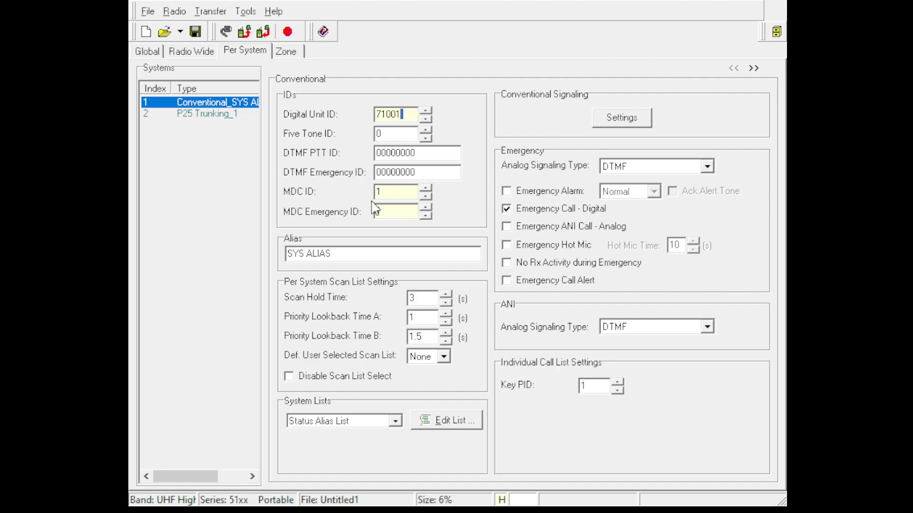
Set both the MDC ID and the MDC Emergency ID of the Conventional system to 1001.
left_click_drag(391, 191, 335, 190)
type("101")
key("BackSpace")
type("01")
double_click(377, 212)
type("1001")
Set the Conventional system's ANI analog signaling type to MDC 1200.
left_click(648, 331)
left_click(670, 355)
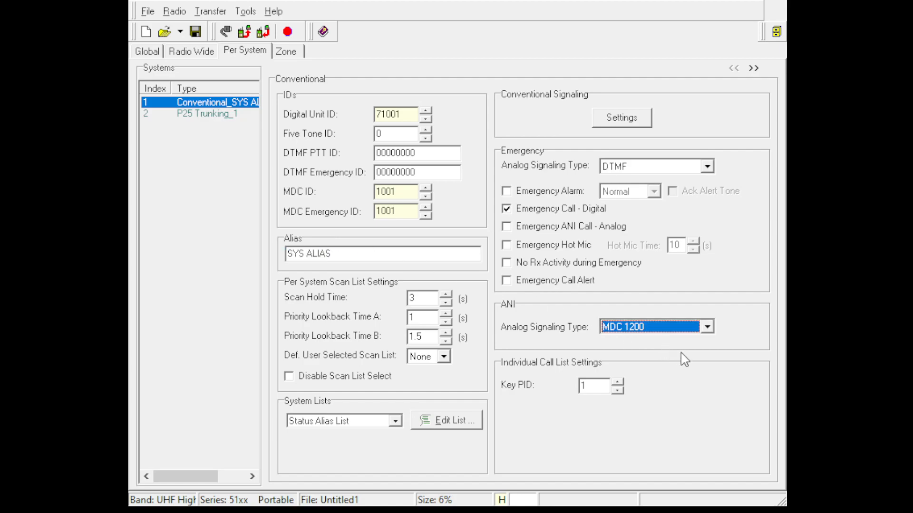
left_click(596, 385)
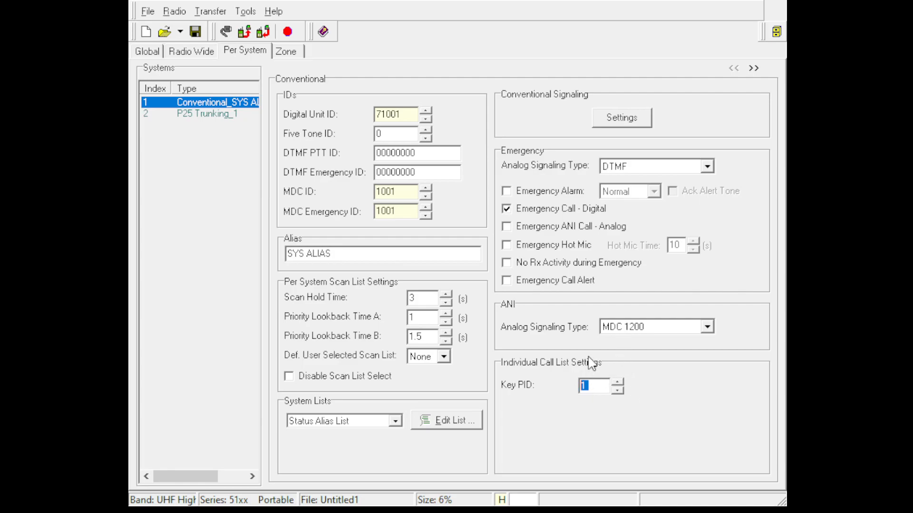
Fill the first row of the global keys table with SLN 101 and key alias 5555, and save the table.
left_click(146, 52)
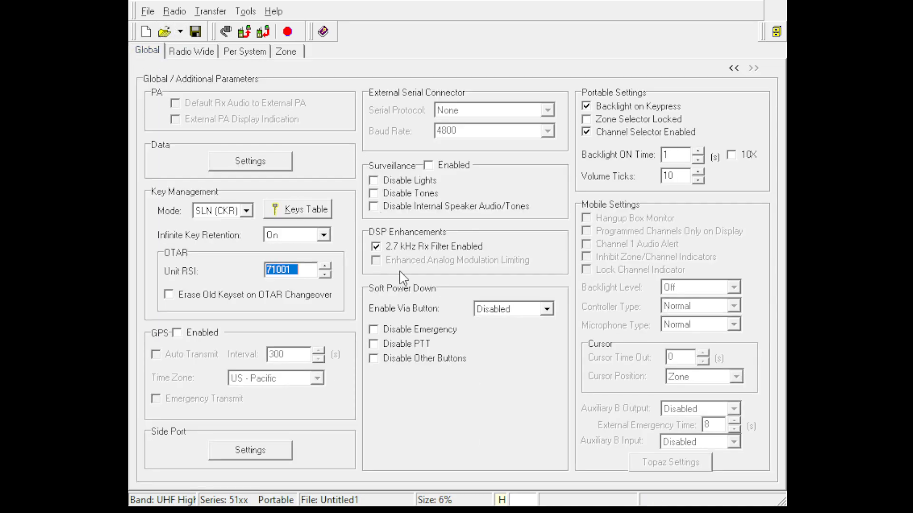
left_click(305, 211)
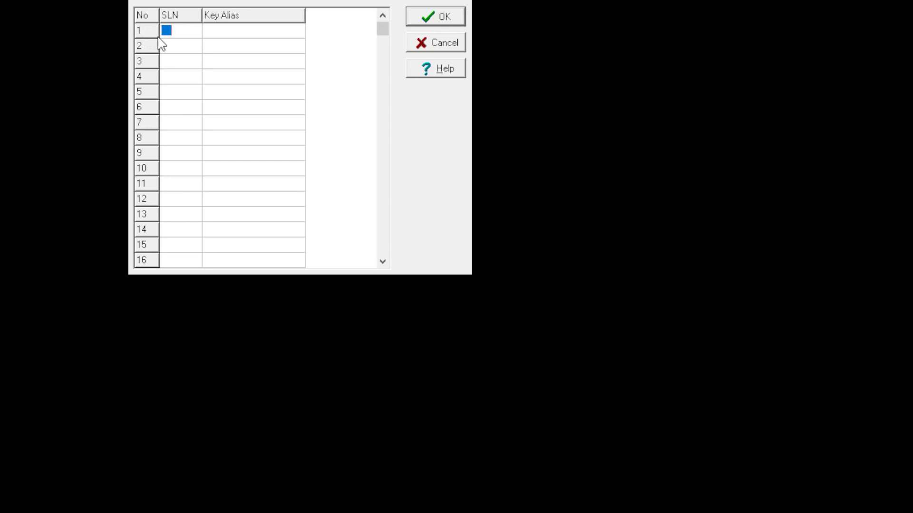
type("101")
key("Tab")
type("1")
key("Tab")
left_click(180, 34)
left_click(218, 34)
type("5555")
key("Tab")
left_click(218, 34)
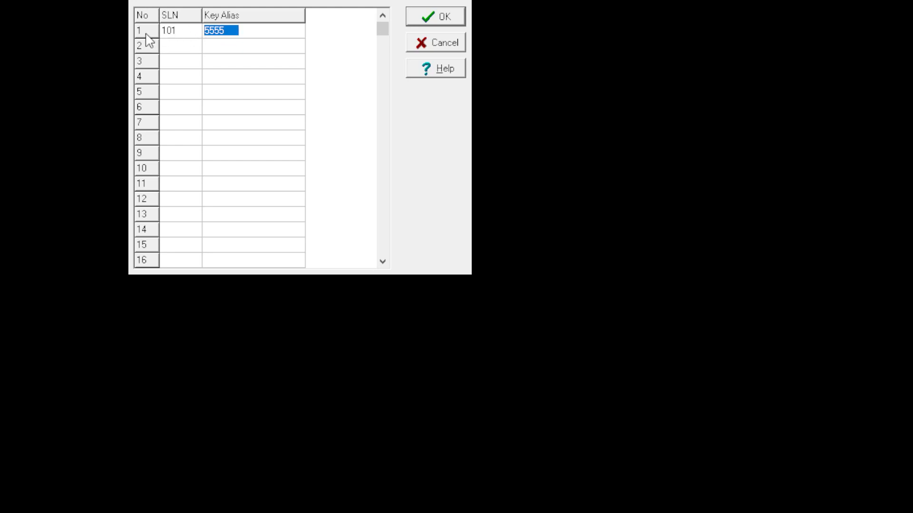
left_click(408, 18)
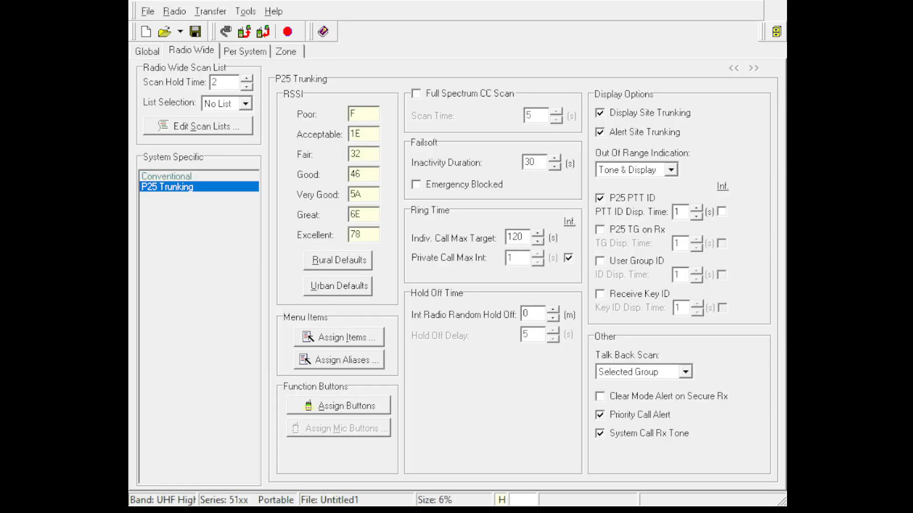
In the Conventional system's additional parameters, enable Radio Check, Tx Echo Suppression and Talk Permit Tone, and adjust the tone's duration.
left_click(244, 51)
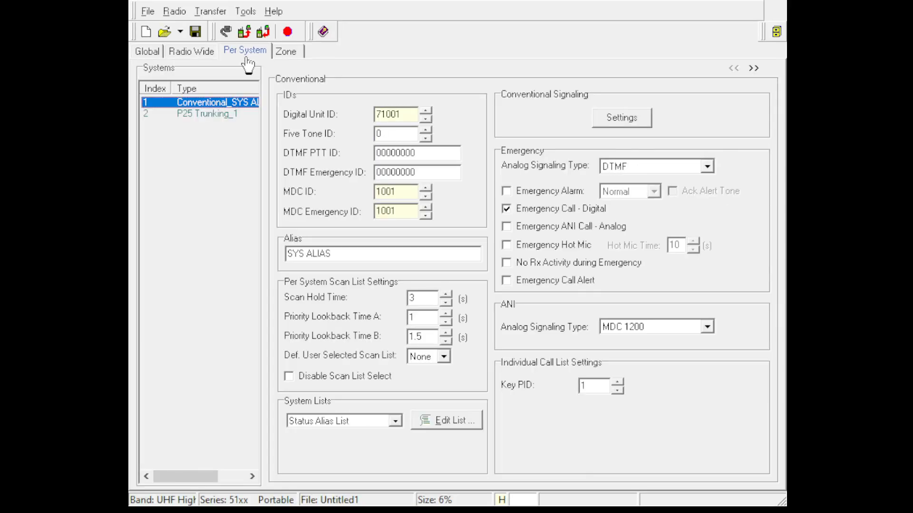
left_click(606, 384)
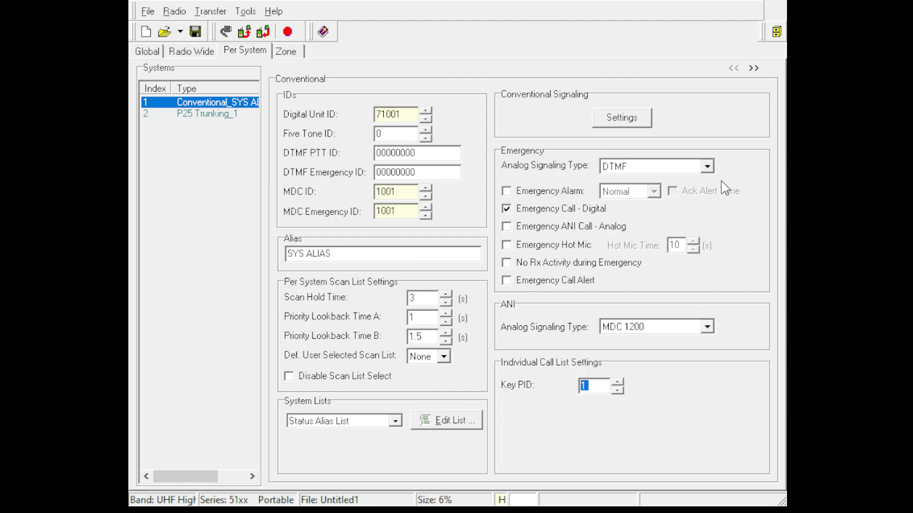
left_click(753, 68)
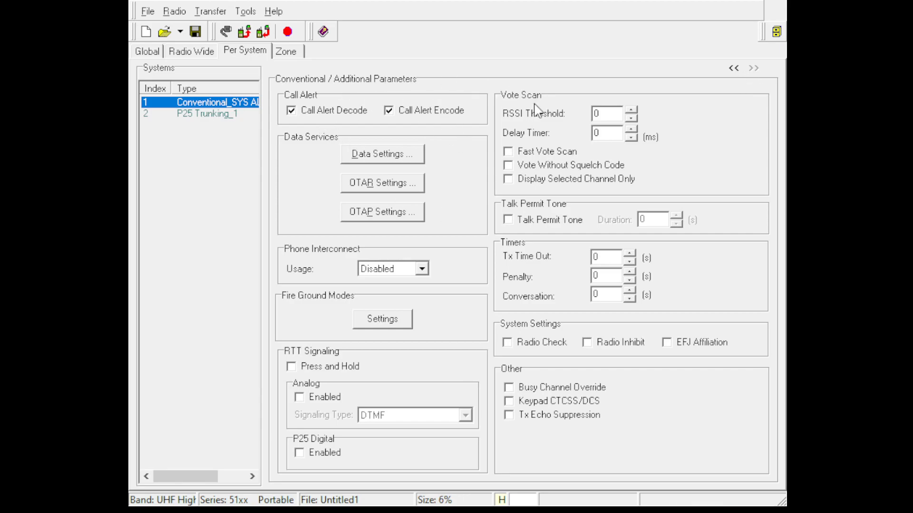
left_click(561, 349)
left_click(594, 419)
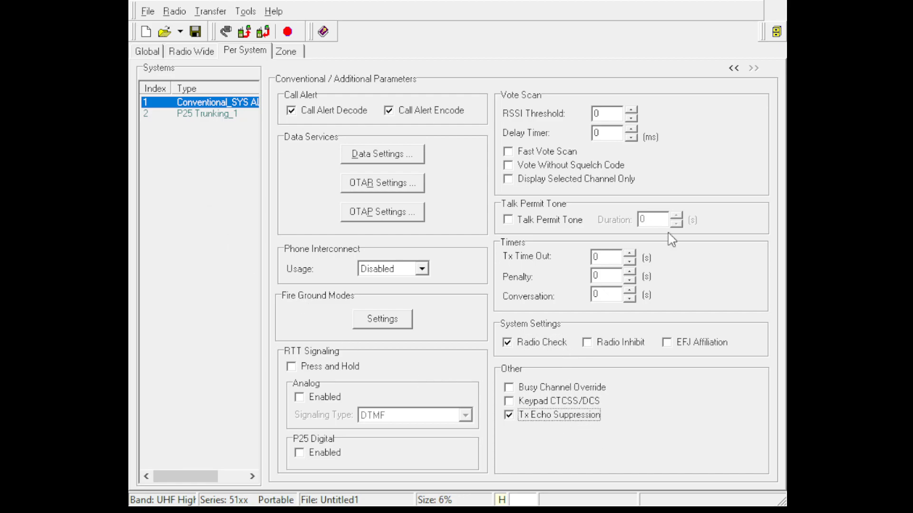
left_click(508, 220)
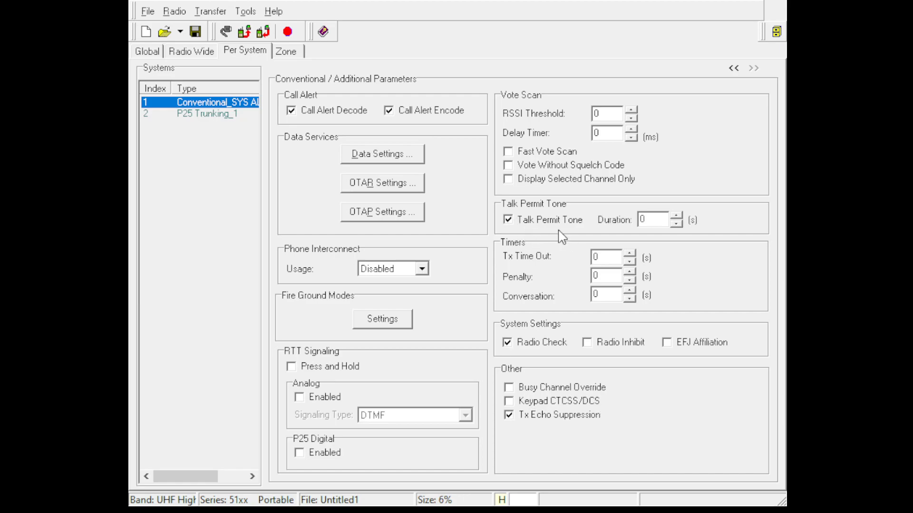
left_click(676, 215)
left_click(679, 215)
left_click(678, 224)
Select the P25 Trunking system in the systems list and set its system ID to 13B.
left_click(190, 114)
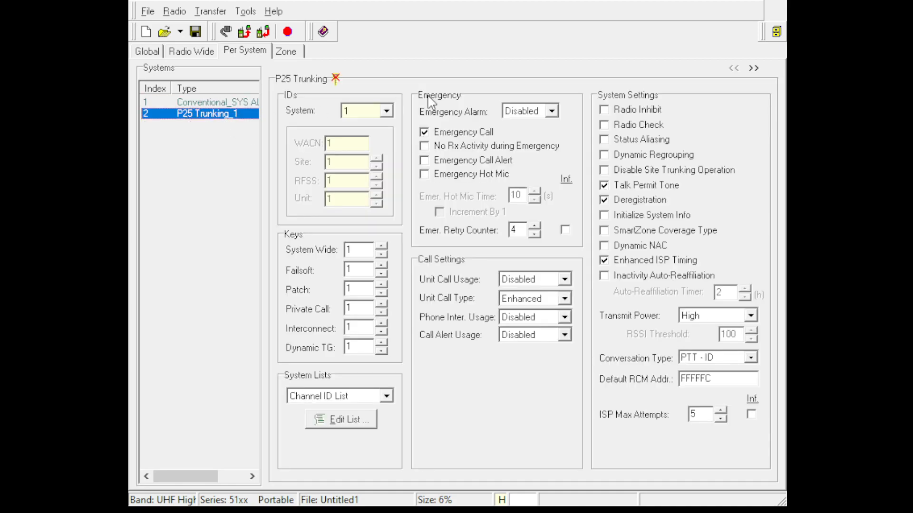
left_click(381, 114)
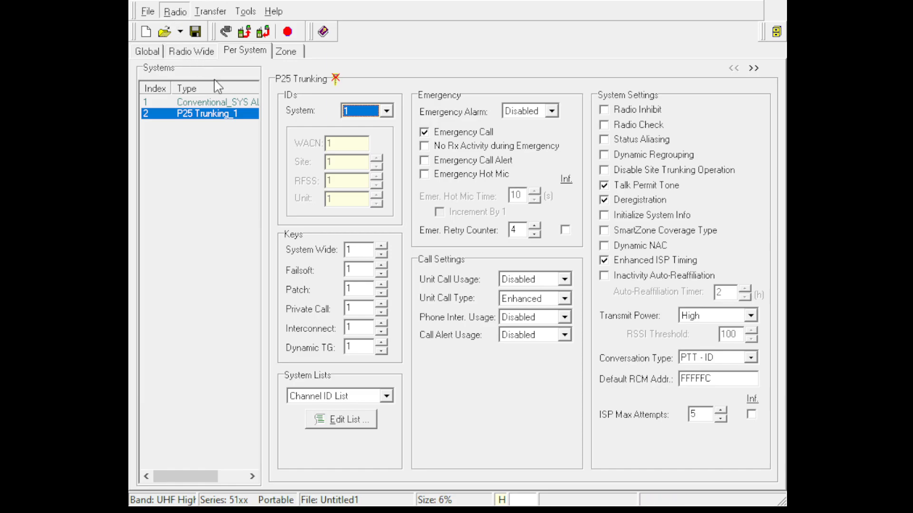
left_click(255, 237)
left_click(386, 110)
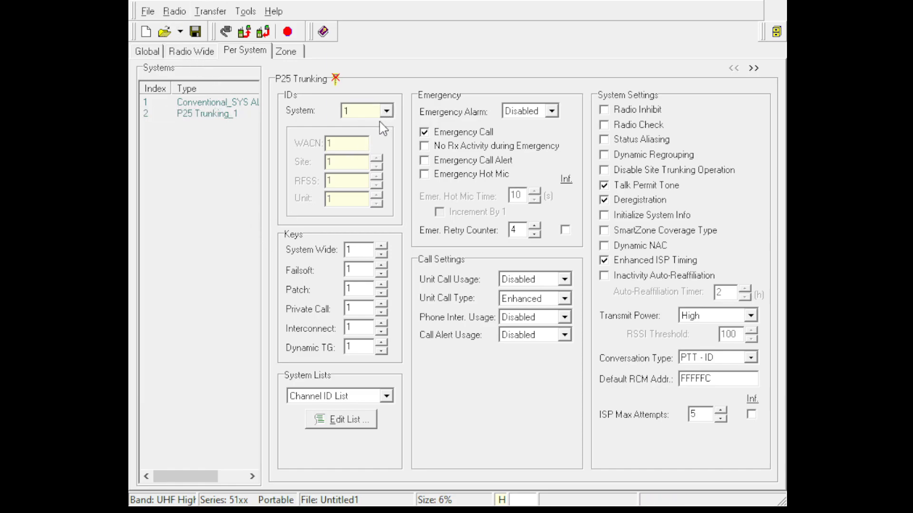
left_click(377, 139)
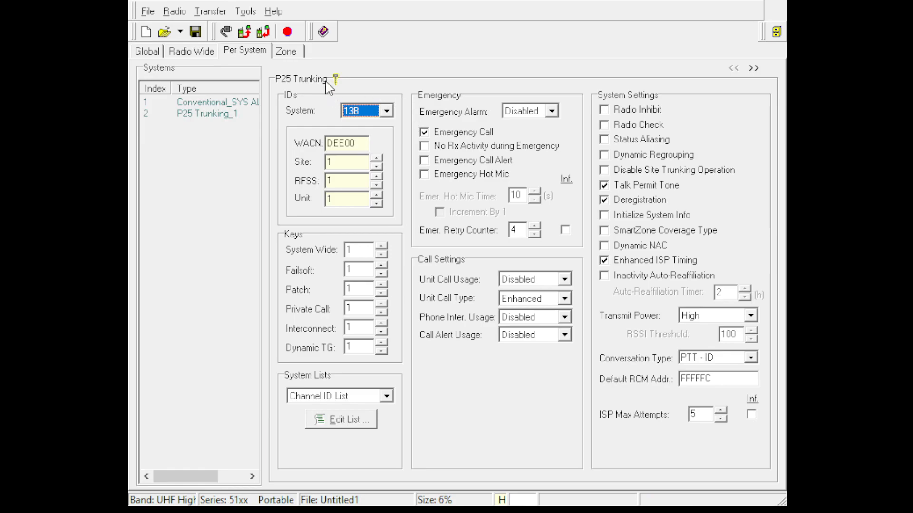
mouse_move(333, 81)
Enable Radio Inhibit, Radio Check, Status Aliasing, Initialize System Info, SmartZone Coverage Type and Dynamic NAC for the P25 Trunking system.
left_click(654, 125)
left_click(655, 119)
left_click(665, 140)
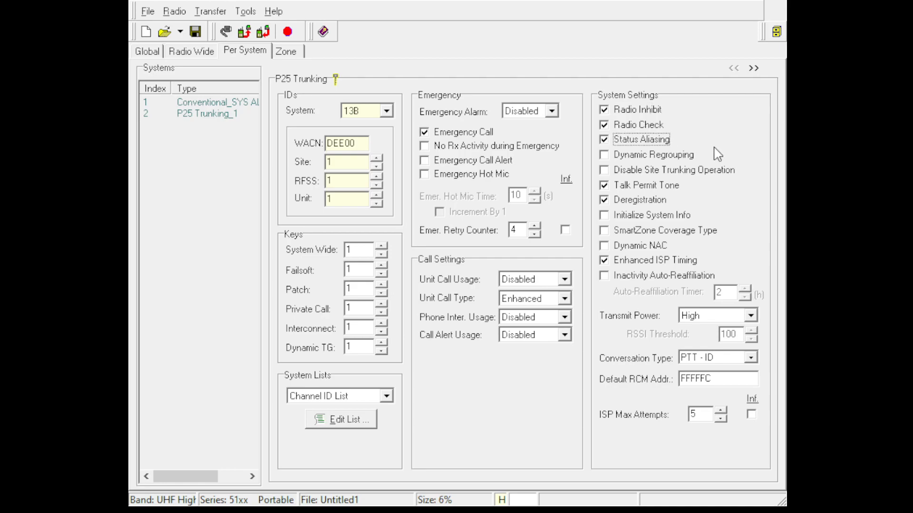
left_click(684, 214)
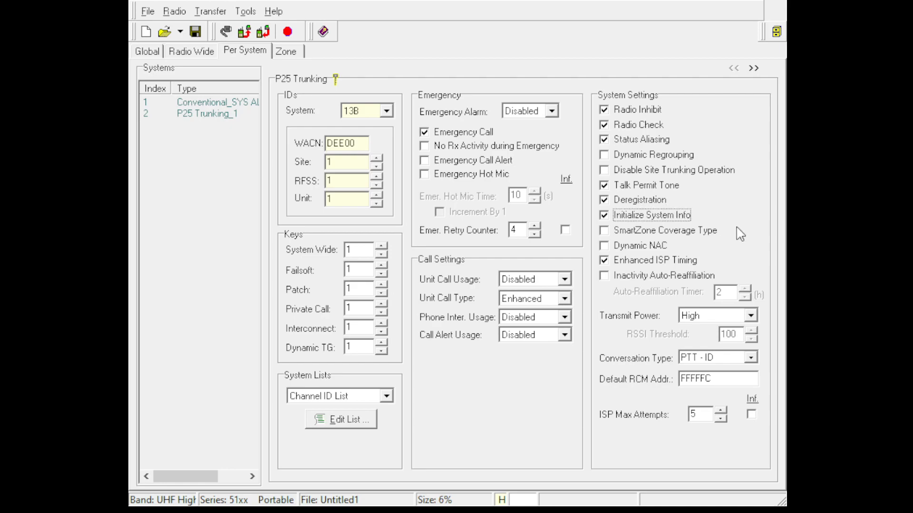
left_click(699, 233)
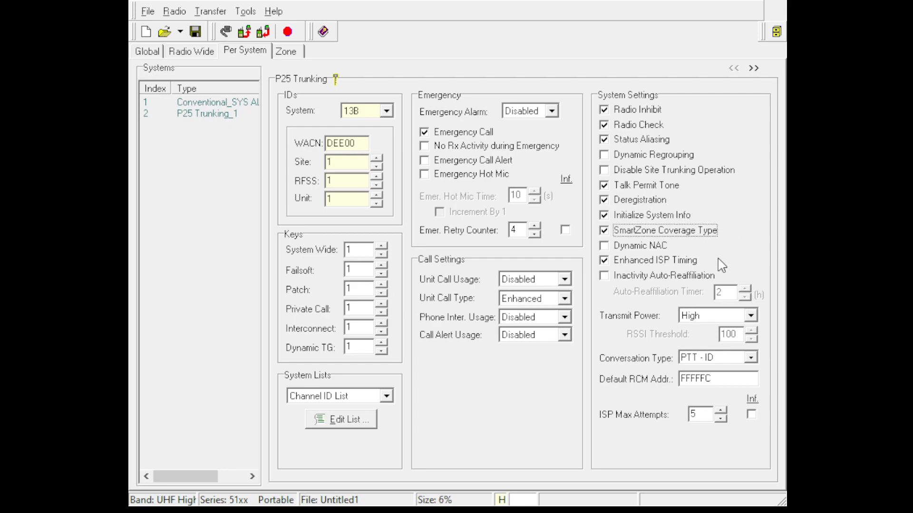
left_click(654, 248)
Enable Inactivity Auto-Reaffiliation with a 4 h timer, and set the P25 Trunking system's transmit power to Hi/Lo Switch.
left_click(680, 275)
left_click_drag(730, 293, 691, 292)
type("4")
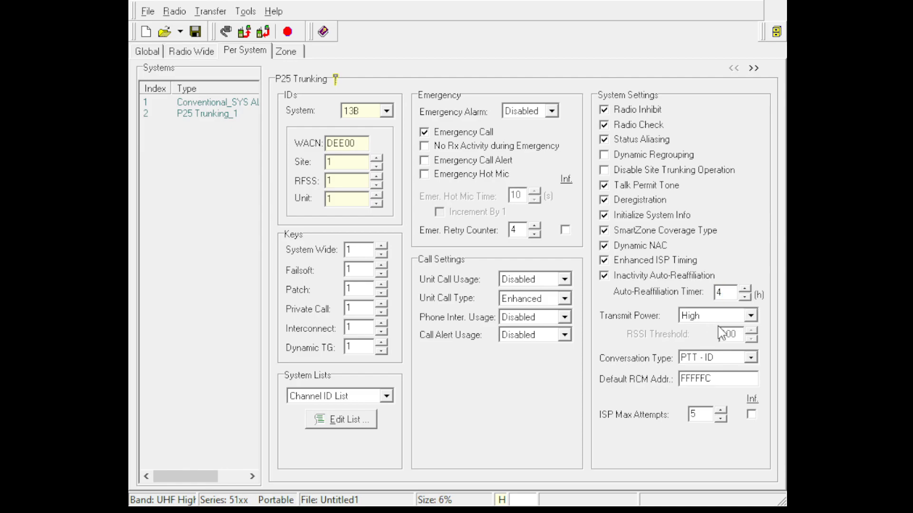
left_click(737, 353)
left_click(722, 319)
left_click(717, 319)
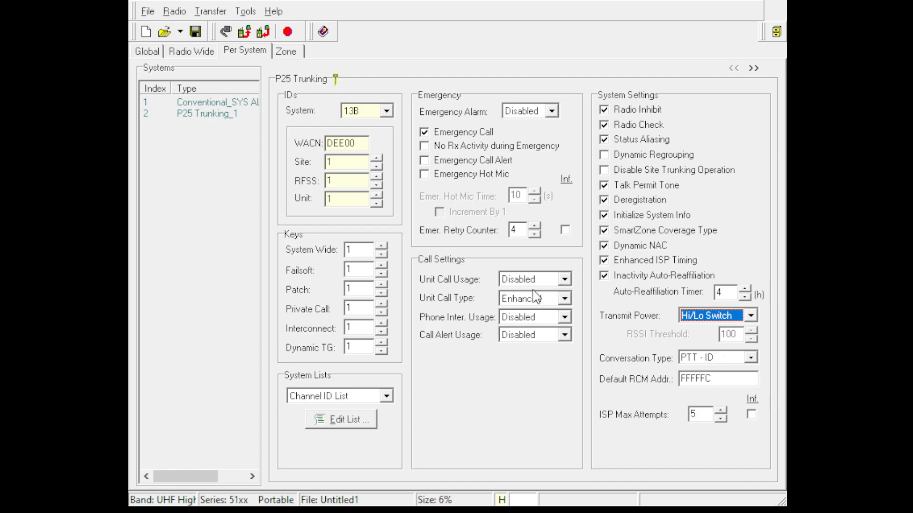
In the call settings, set Unit Call Usage and Call Alert Usage to Unlimited and Unit Call Type to Standard.
left_click(551, 284)
left_click(545, 327)
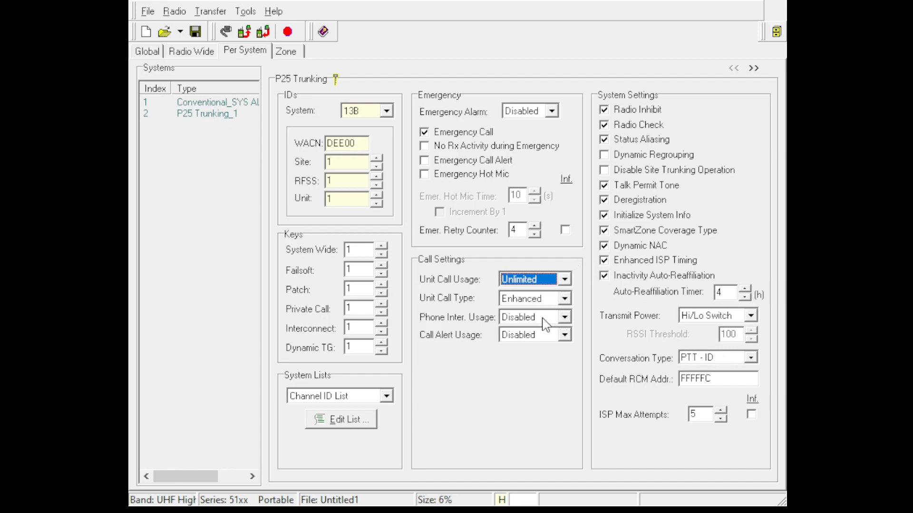
left_click(538, 299)
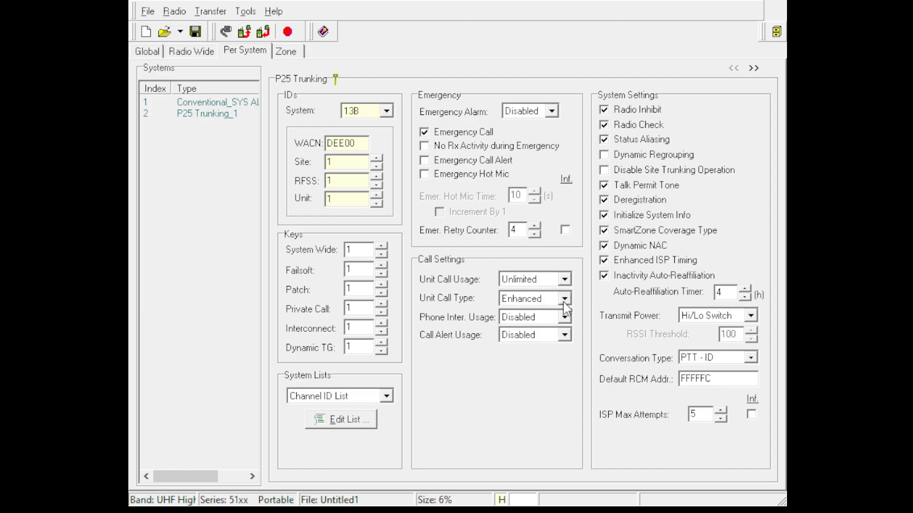
left_click(564, 323)
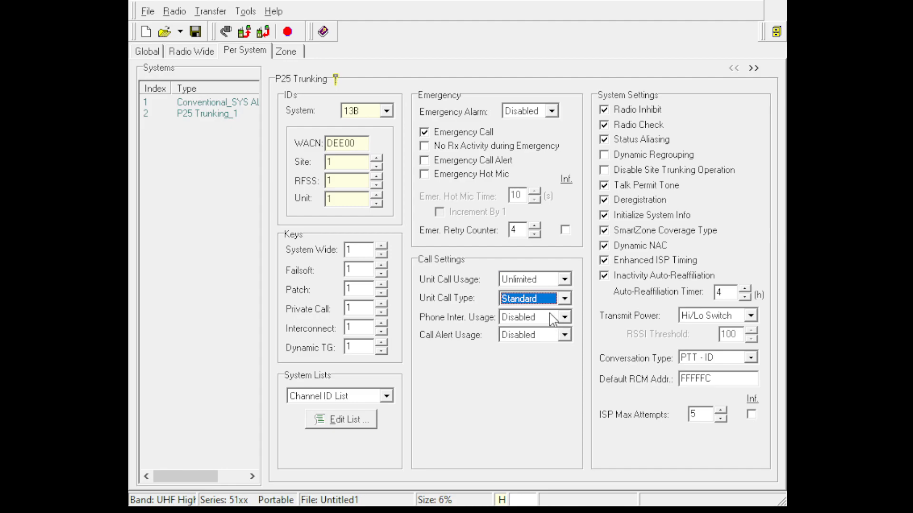
left_click(562, 337)
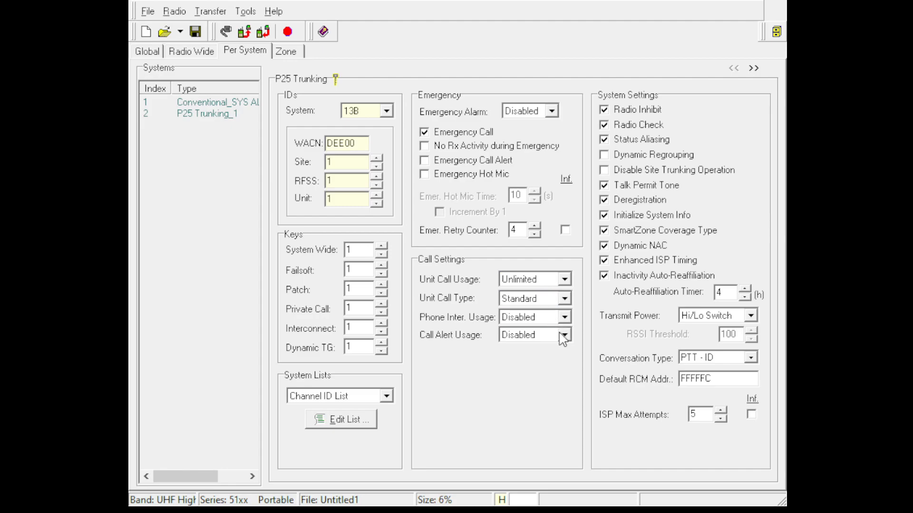
left_click(562, 383)
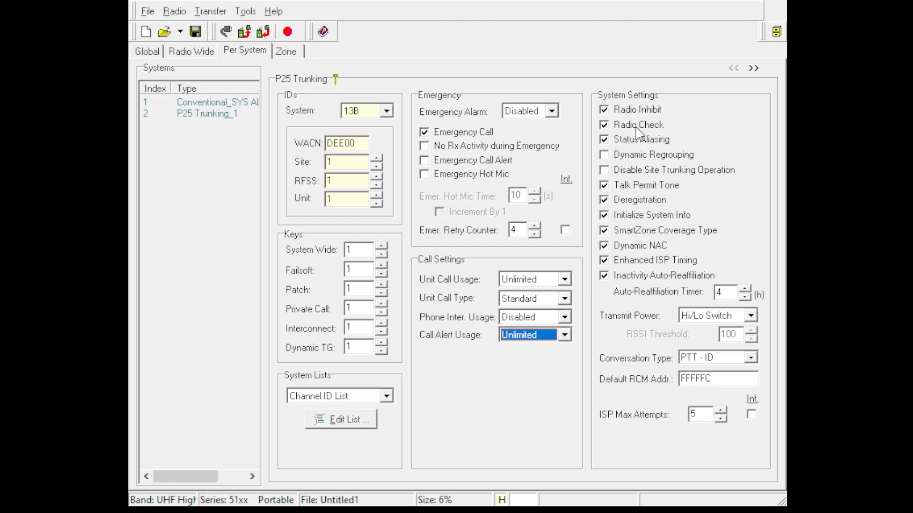
In the P25 Trunking additional parameters, enable BER Roaming and set the PTT Warning Time to 6000 ms.
left_click(754, 69)
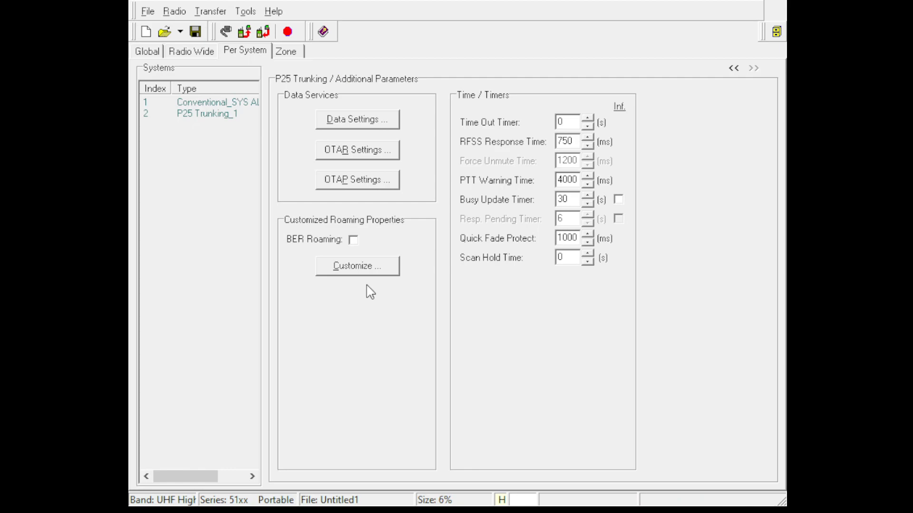
left_click(353, 239)
double_click(560, 181)
type("60")
Lower the P25 Trunking system's Quick Fade Protect time, and return to its main parameters.
double_click(576, 204)
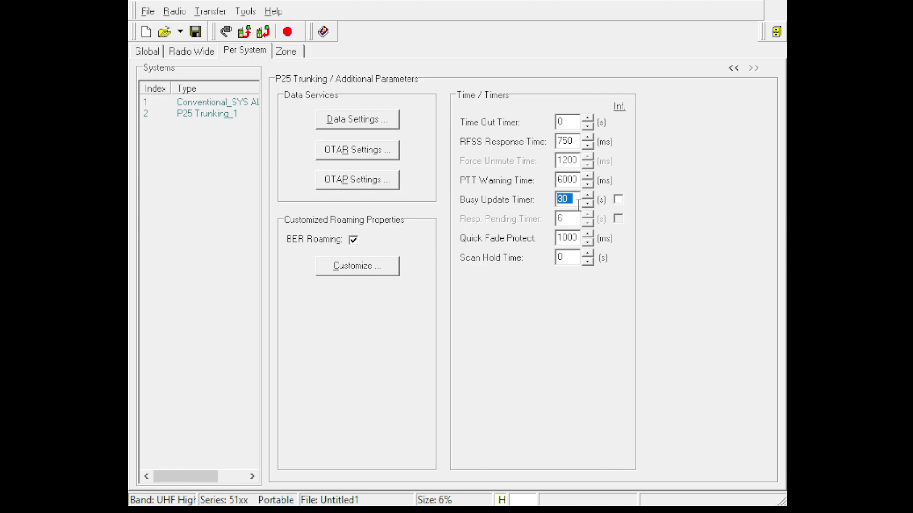
left_click(587, 242)
double_click(572, 238)
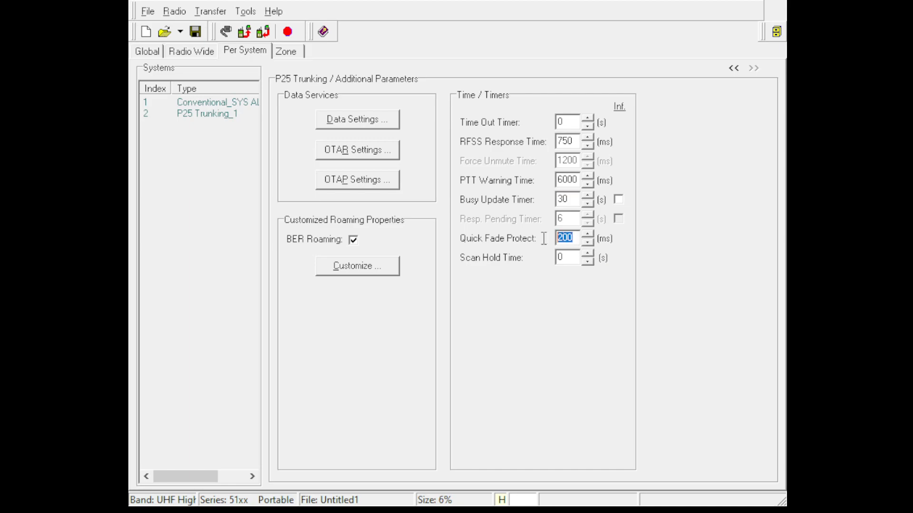
type("67")
double_click(576, 255)
left_click(733, 68)
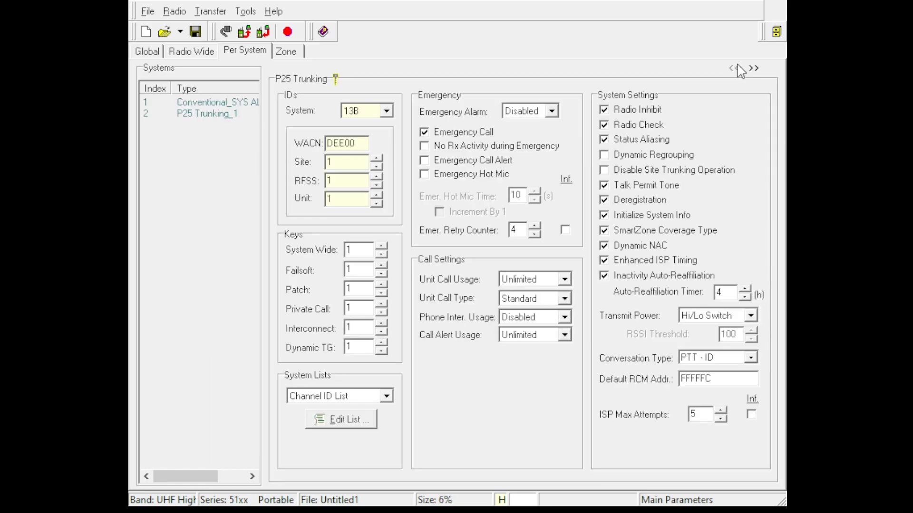
Open the P25 Trunking system's Channel ID List for editing and enable rows 3 and 4.
left_click(373, 395)
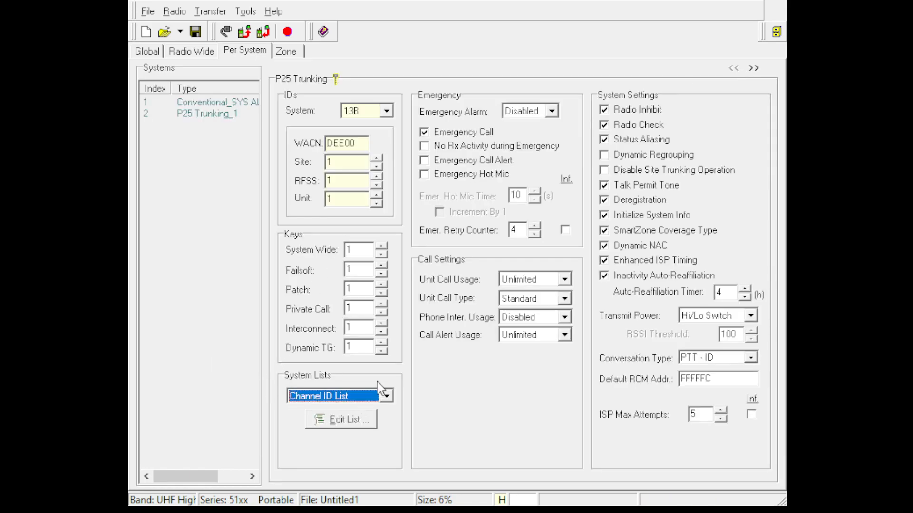
left_click(368, 420)
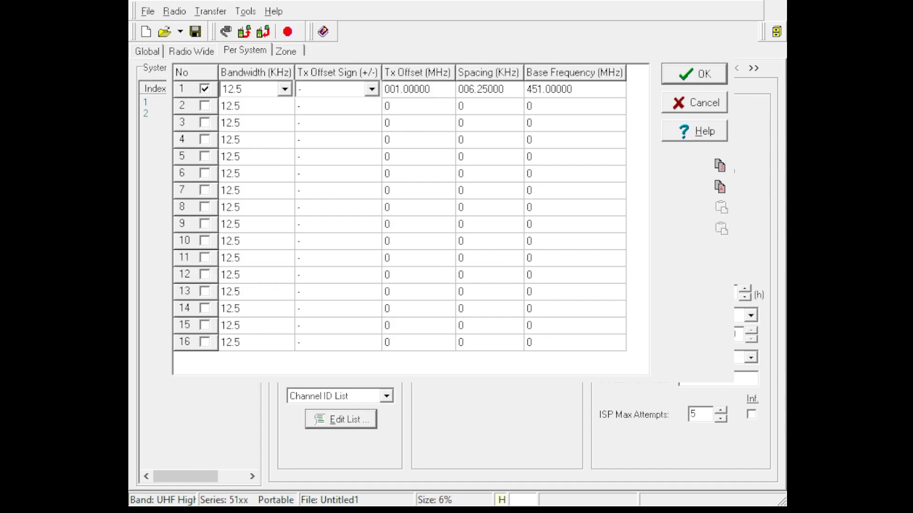
left_click(369, 47)
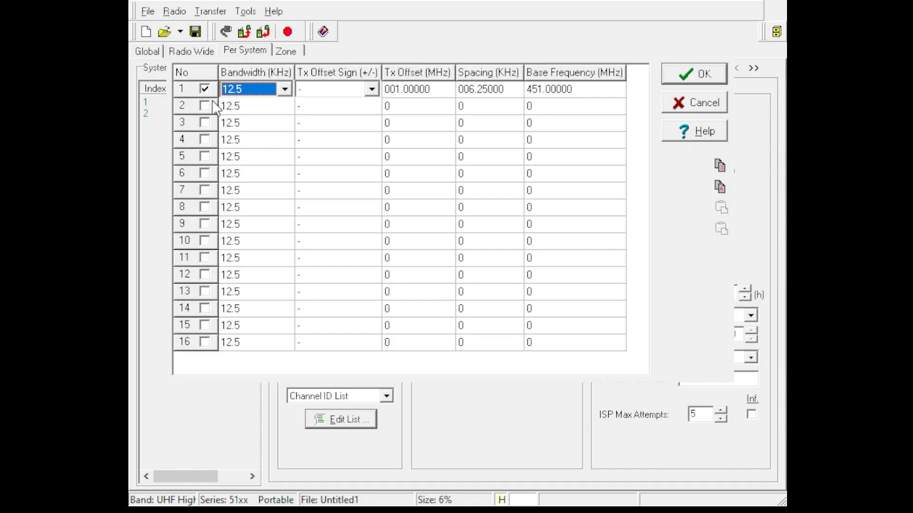
left_click(204, 123)
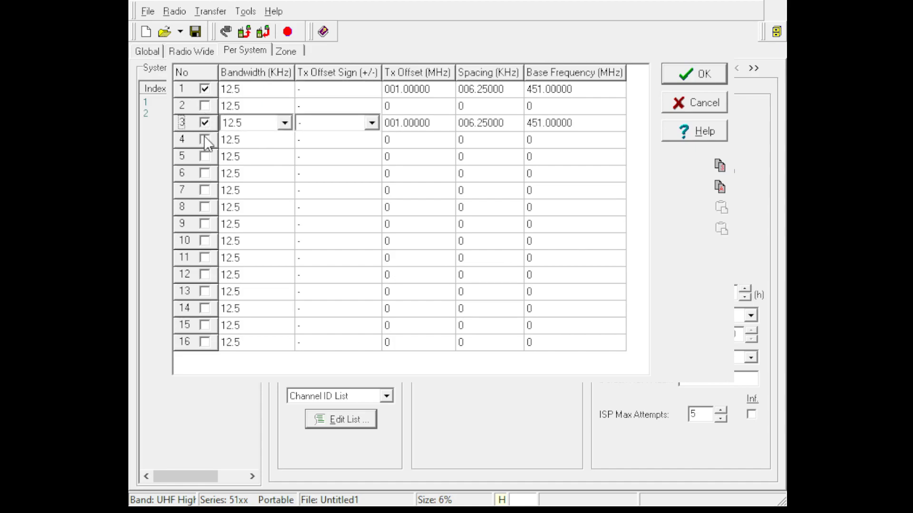
left_click(205, 139)
left_click(235, 92)
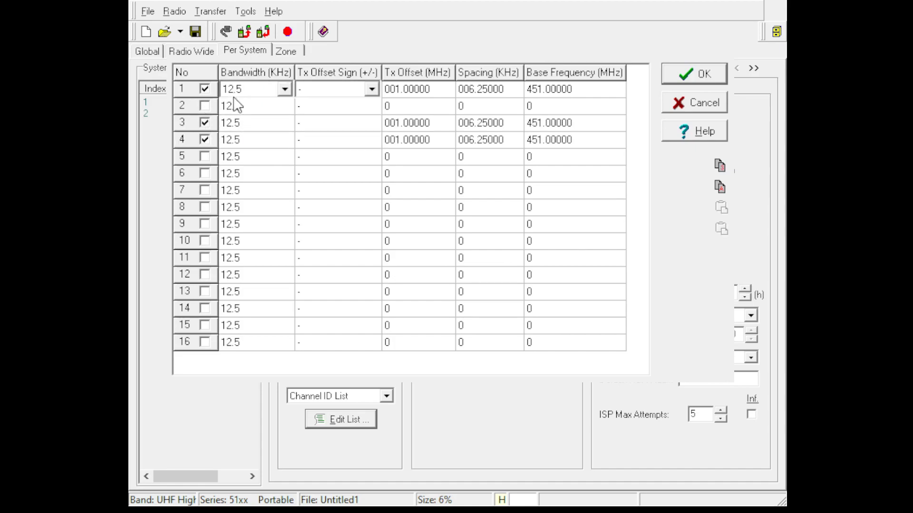
Set the Tx offset sign of rows 3 and 4 in the Channel ID List to +.
left_click(239, 124)
left_click(370, 124)
left_click(340, 147)
left_click(371, 139)
left_click(371, 139)
left_click(356, 165)
Set the Tx offset of row 4 in the Channel ID List to 000.0000 MHz.
left_click(428, 122)
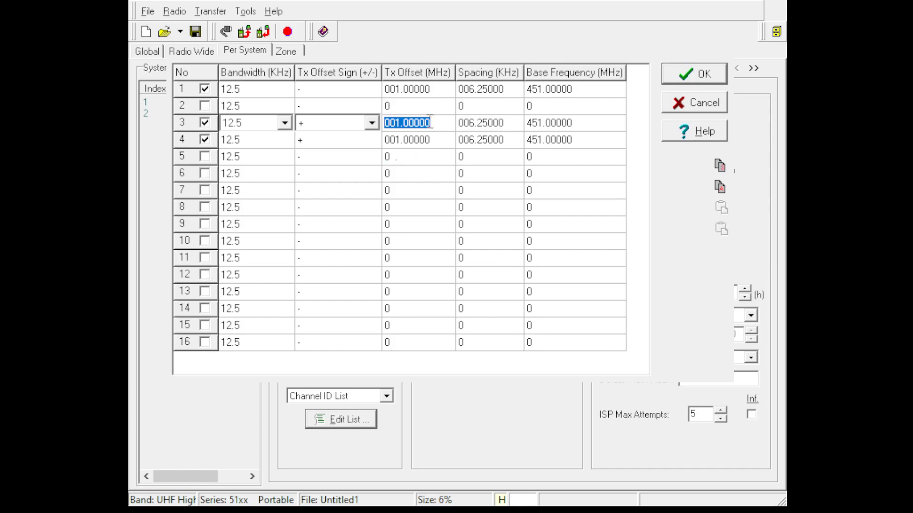
left_click(442, 139)
key("Delete")
type("5 .")
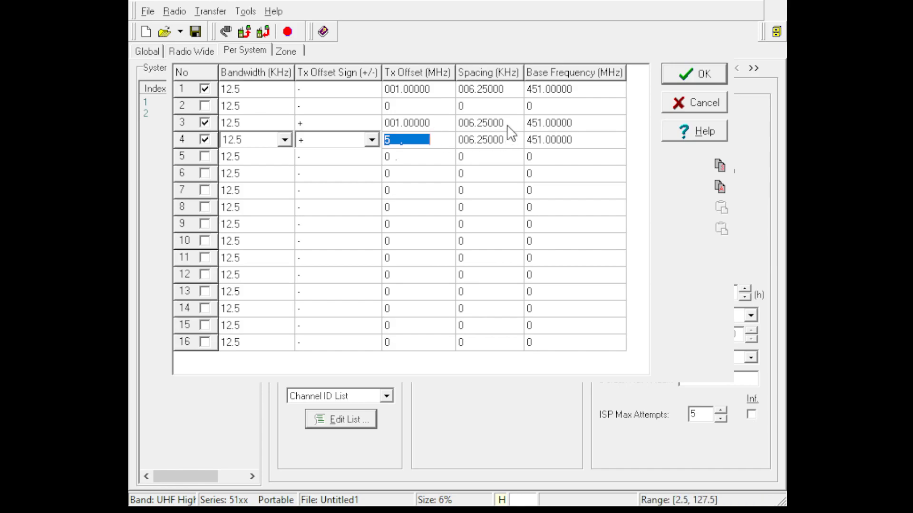
Set the base frequency of row 4 in the Channel ID List to 450.0000 MHz.
left_click(597, 124)
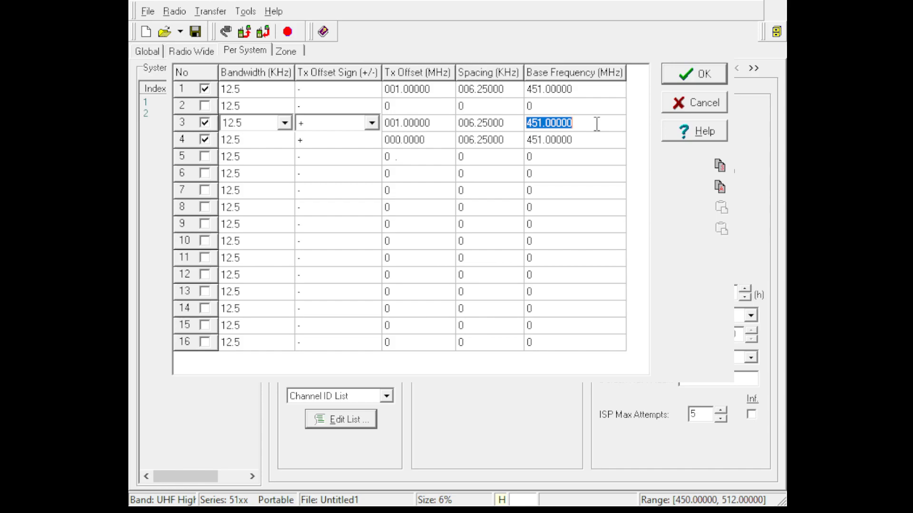
left_click(591, 139)
type("450.")
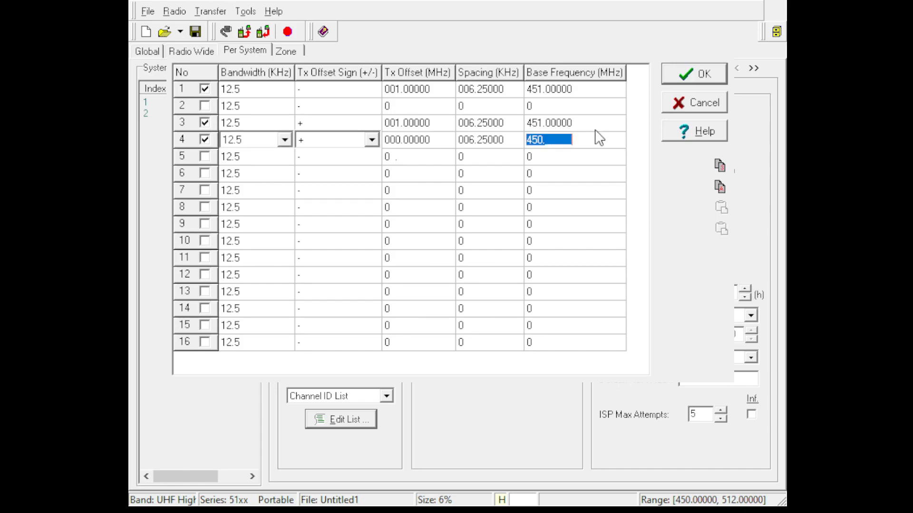
type("450")
type("0000")
key("Return")
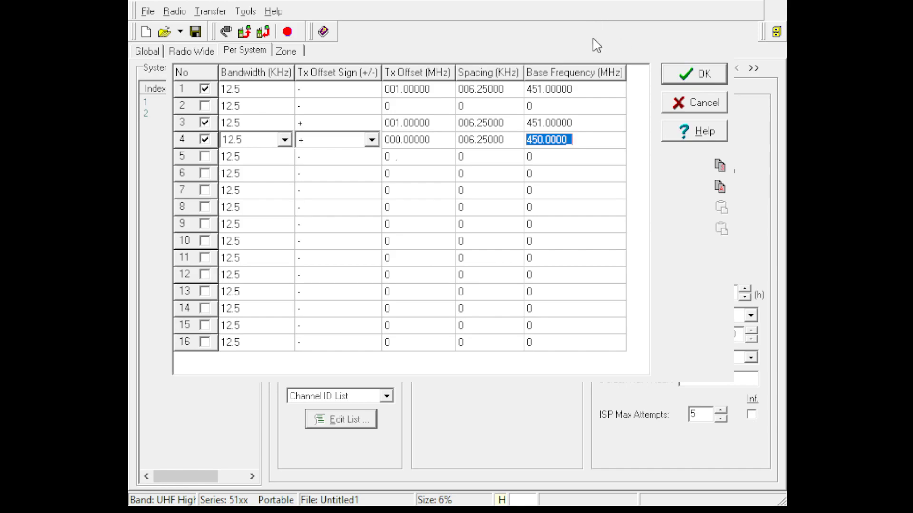
Set the base frequency of row 3 in the Channel ID List to 146.00000 MHz.
left_click(607, 127)
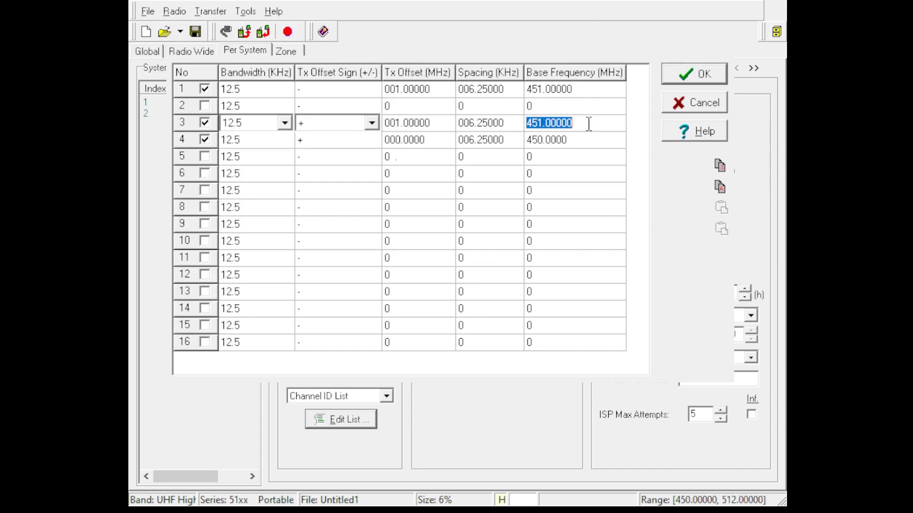
type("146.00000")
key("Return")
Try to save the Channel ID List with row 1 disabled, and enable row 1 again.
left_click(205, 89)
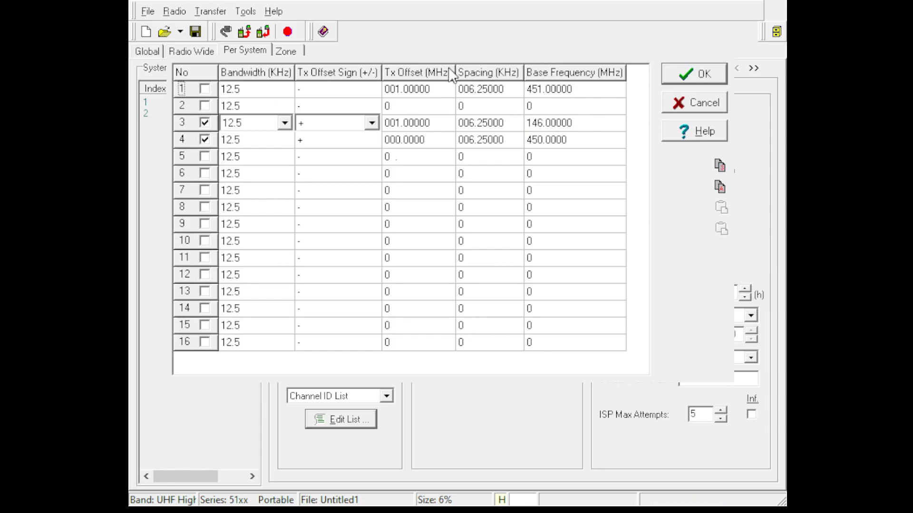
left_click(699, 77)
left_click(589, 146)
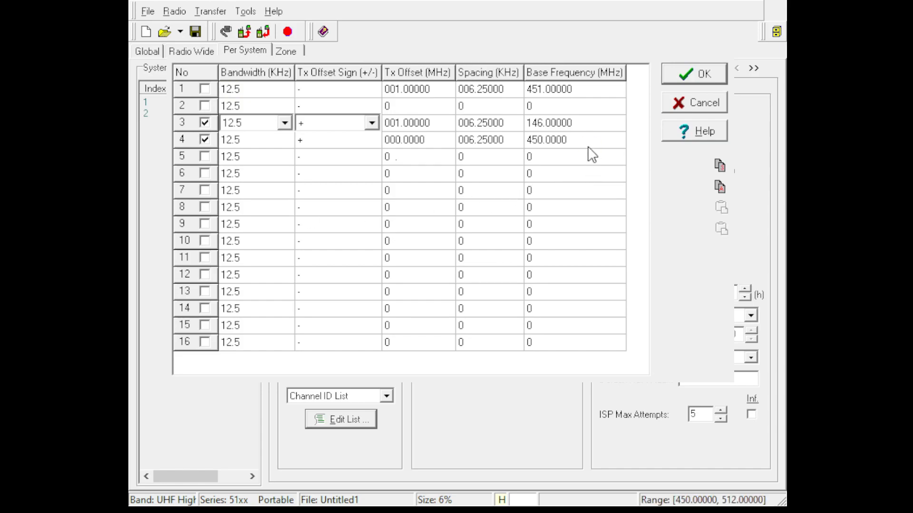
left_click(205, 89)
Go through the cells of rows 3 and 4 in the Channel ID List to check their entries.
left_click(407, 123)
key("Tab")
key("Tab")
key("Tab")
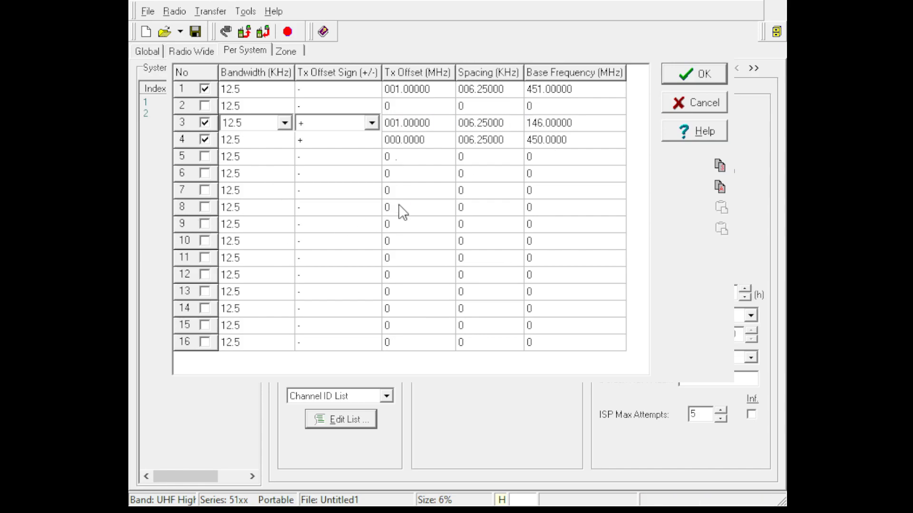
key("Tab")
key("Tab")
key("Tab")
key("Tab")
key("Tab")
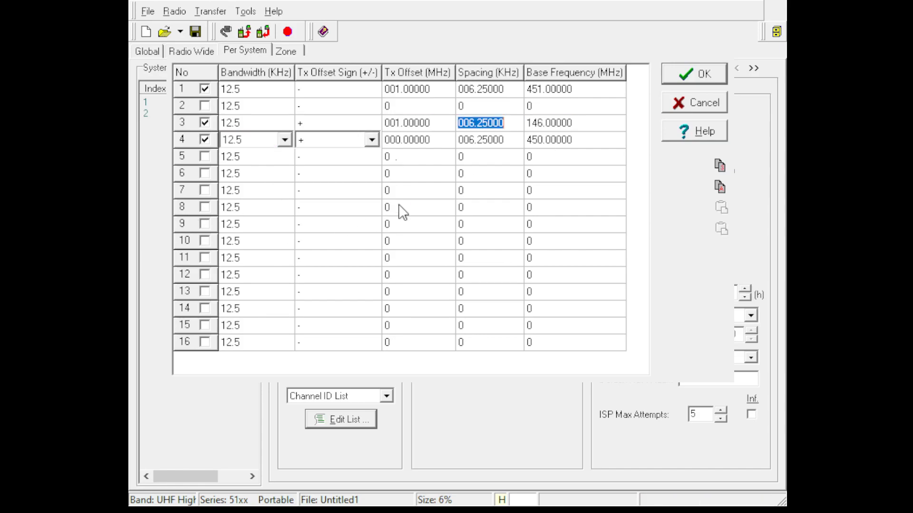
key("Tab")
key("Tab")
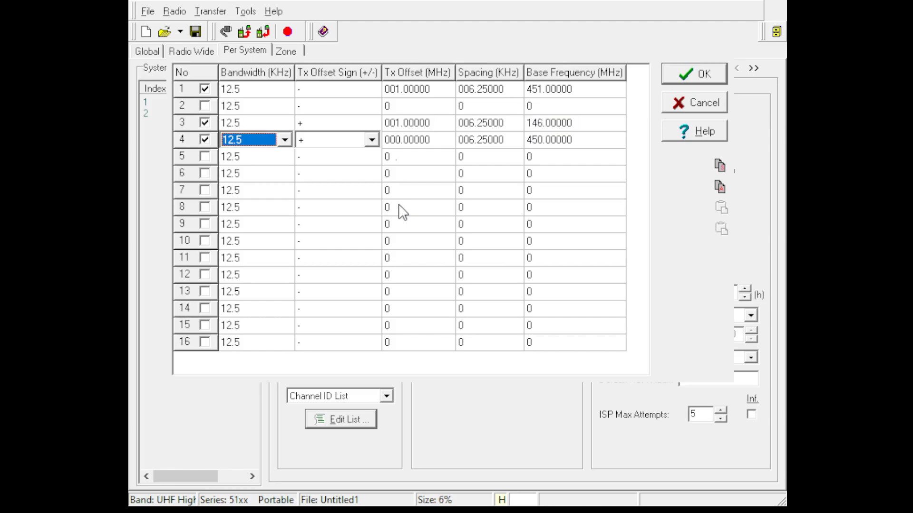
key("Tab")
key("Tab")
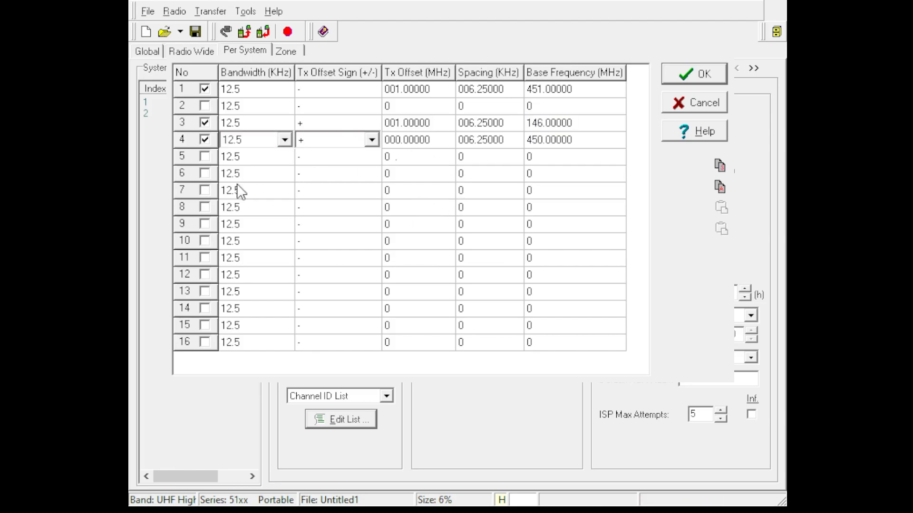
Discard the current Channel ID List edits, then reopen the list and enable rows 3 and 4.
left_click(713, 105)
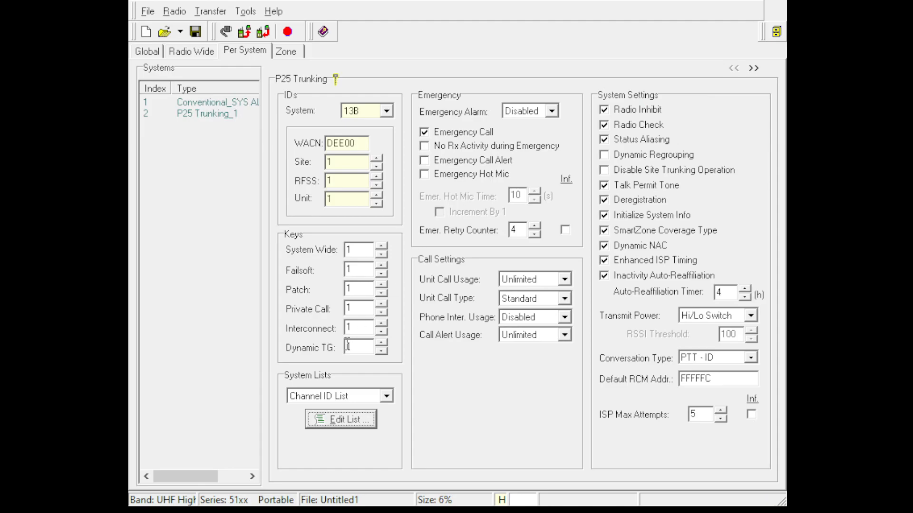
left_click(334, 419)
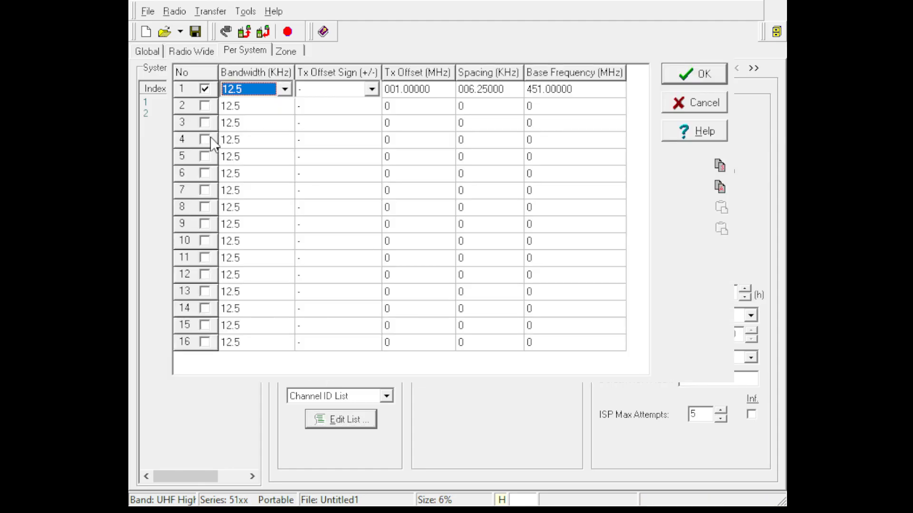
left_click(205, 139)
left_click(204, 122)
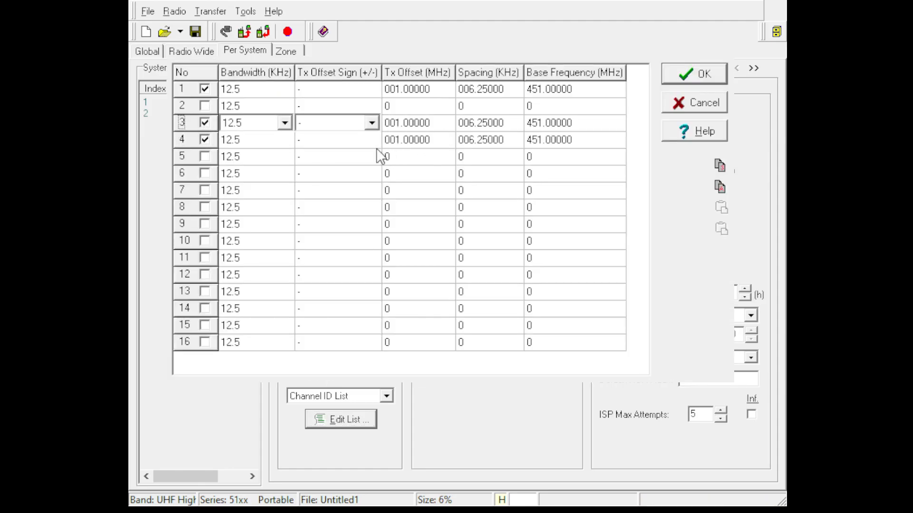
Set the Tx offset sign of rows 3 and 4 in the Channel ID List to +.
left_click(371, 142)
left_click(370, 138)
left_click(344, 165)
left_click(371, 125)
left_click(354, 142)
Set row 4's Tx offset to 005.00000 MHz and its base frequency to 450.0000 MHz in the Channel ID List.
left_click(417, 140)
type("5")
key("BackSpace")
type("0")
key("BackSpace")
type("005.0000")
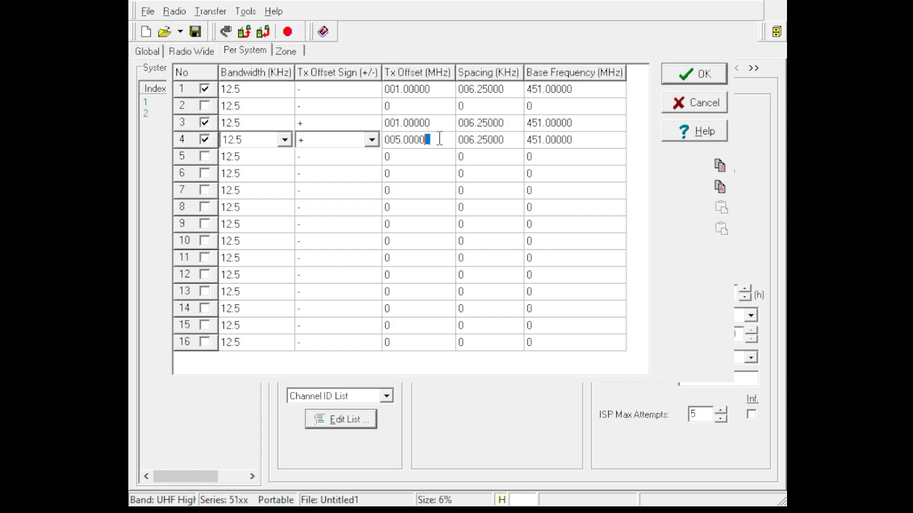
type("0")
left_click(556, 140)
type("450.00000")
key("Return")
Enter 146.00000 MHz as the base frequency of row 3 in the Channel ID List.
left_click(564, 130)
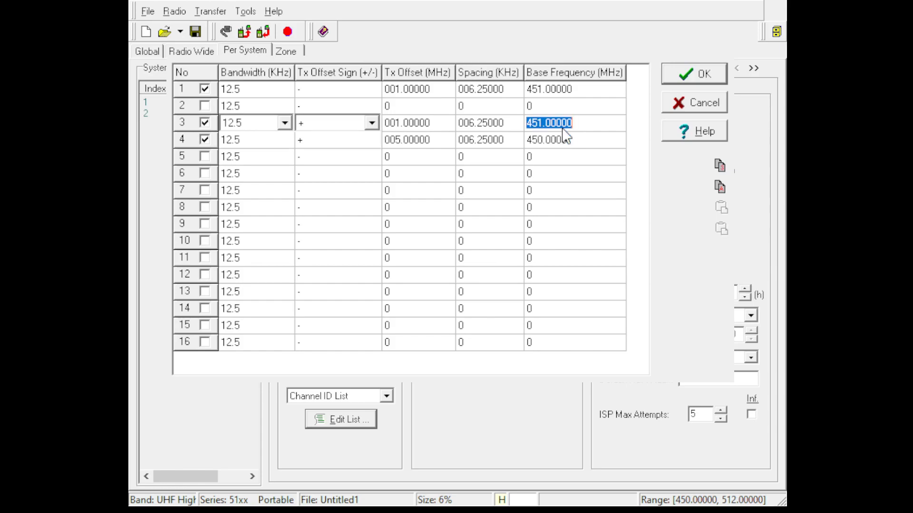
type("146.00000")
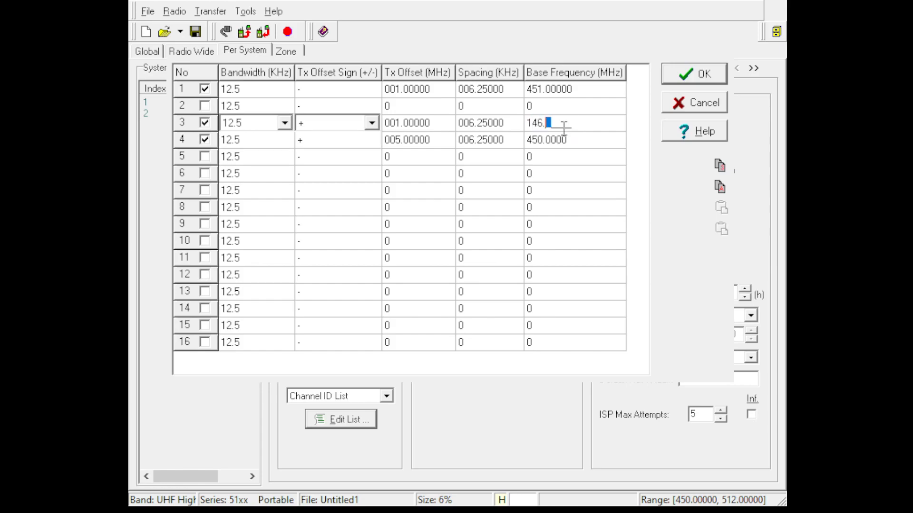
key("Return")
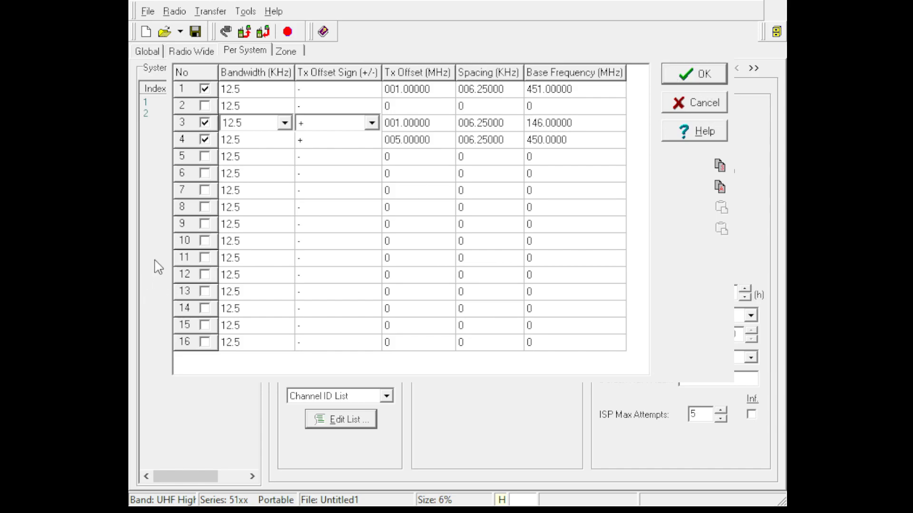
Disable row 3 in the Channel ID List and save the list.
left_click(205, 123)
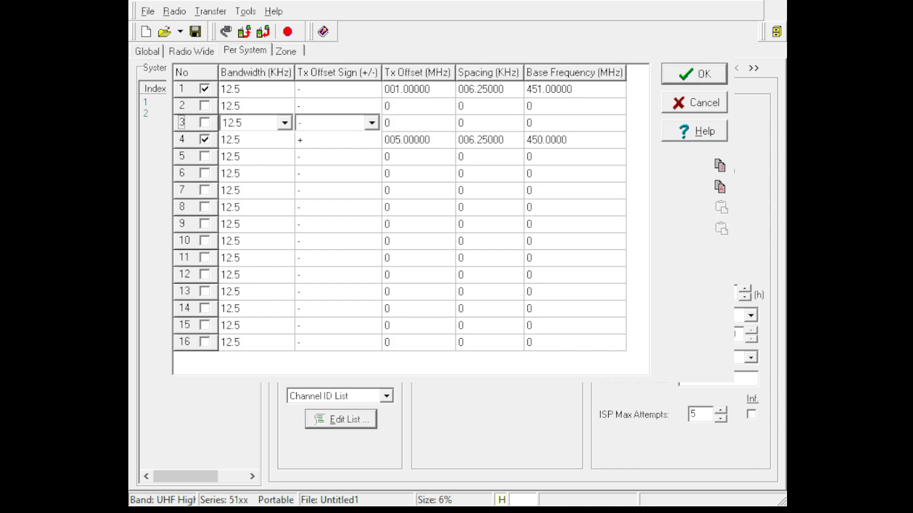
left_click(692, 81)
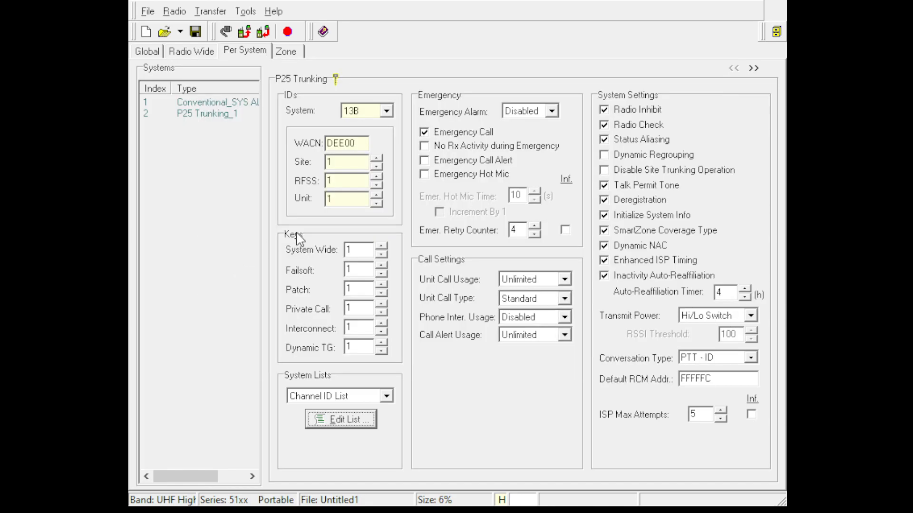
Open the P25 Trunking system's Control Channel List for editing and add four entries.
left_click(384, 397)
left_click(368, 422)
left_click(343, 420)
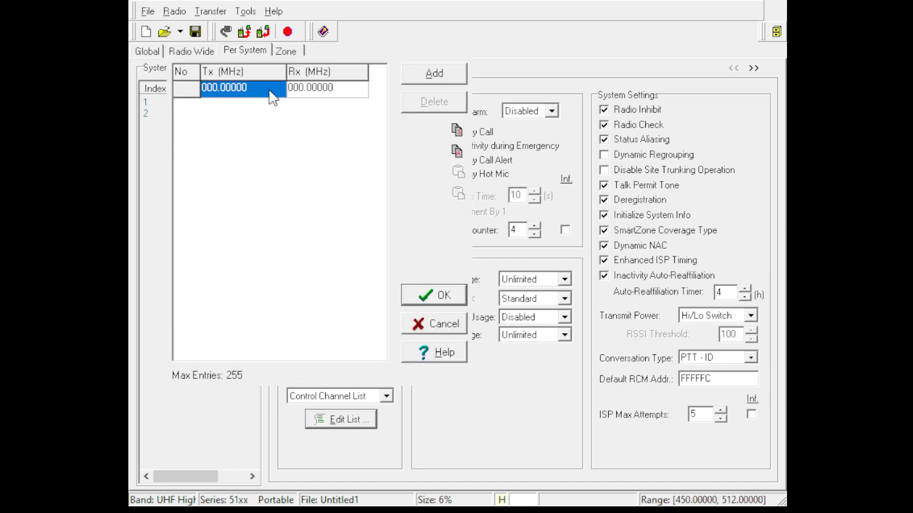
left_click(428, 74)
left_click(427, 73)
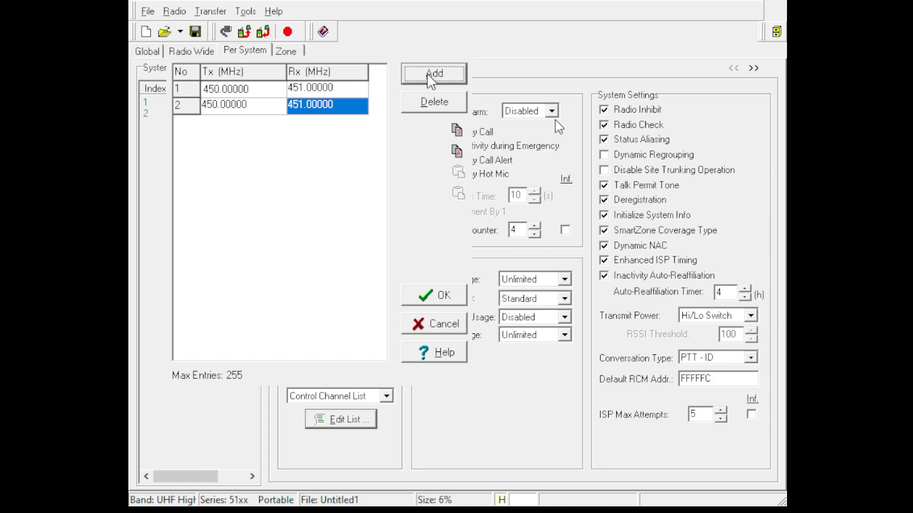
left_click(427, 73)
left_click(427, 73)
Set control channel 1 to Tx 456.80000 MHz and Rx 451.80000 MHz.
left_click(257, 91)
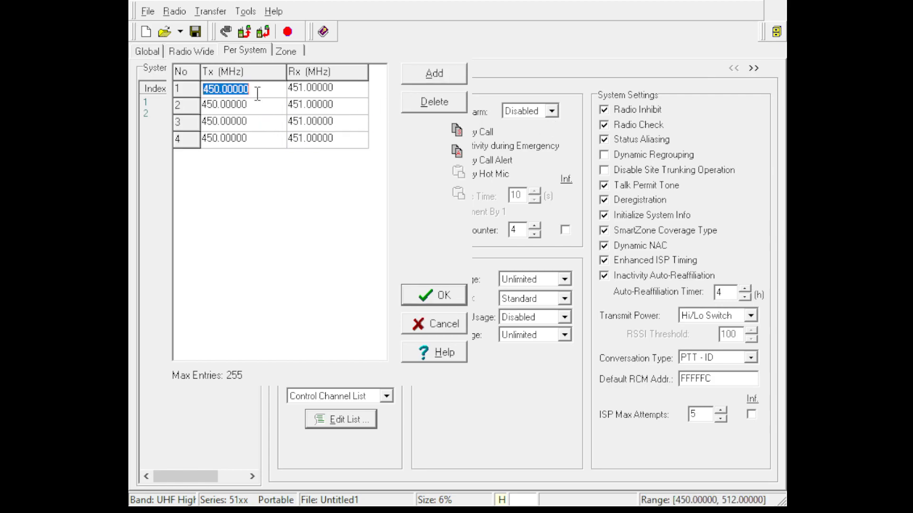
type("4")
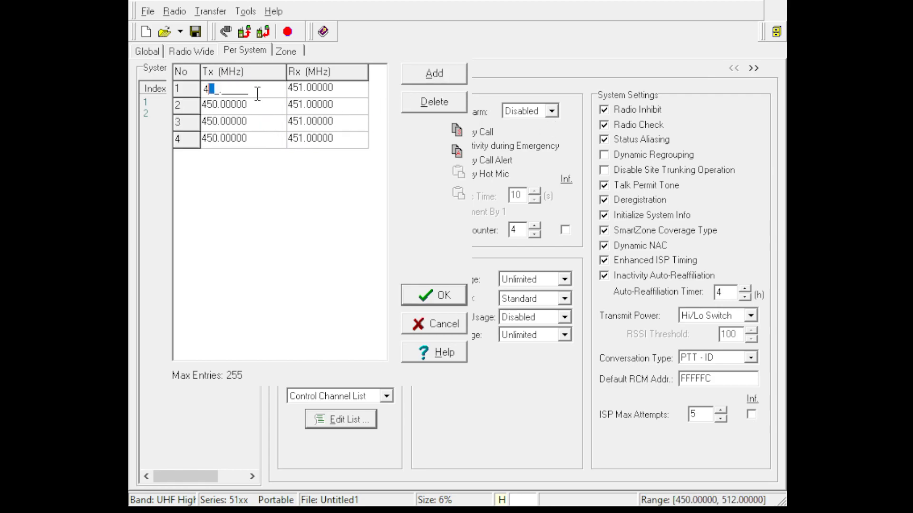
type("56.80000")
key("Tab")
type("45180000")
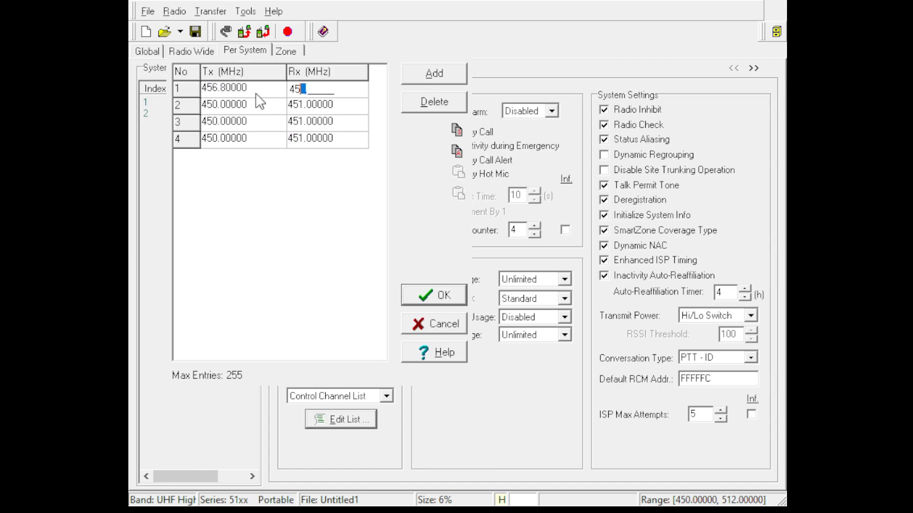
key("Tab")
Set control channel 2 to Tx 456.81250 MHz and Rx 451.81250 MHz.
type("456.")
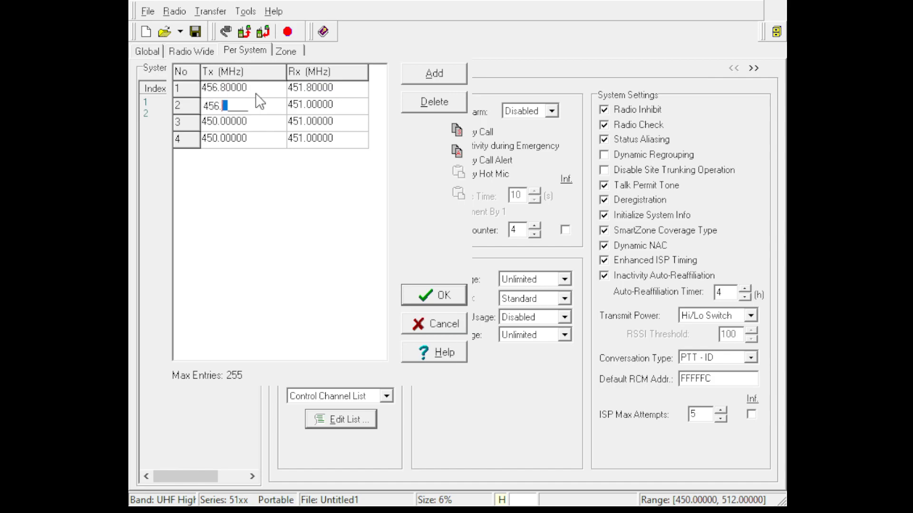
type("81250")
key("Tab")
type("451.81250")
key("Tab")
Set control channel 3 to Tx 469.50000 MHz and Rx 464.50000 MHz.
type("464")
key("BackSpace")
key("BackSpace")
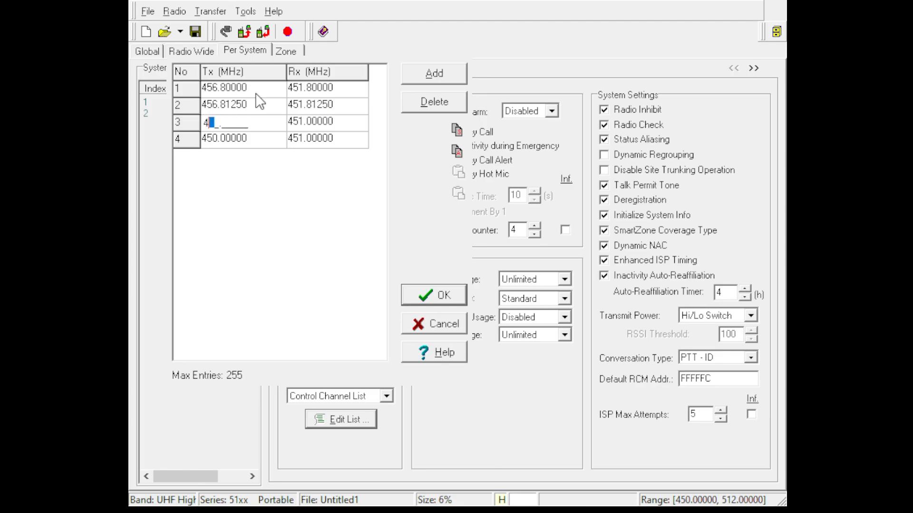
type("69.5")
key("Tab")
type("46")
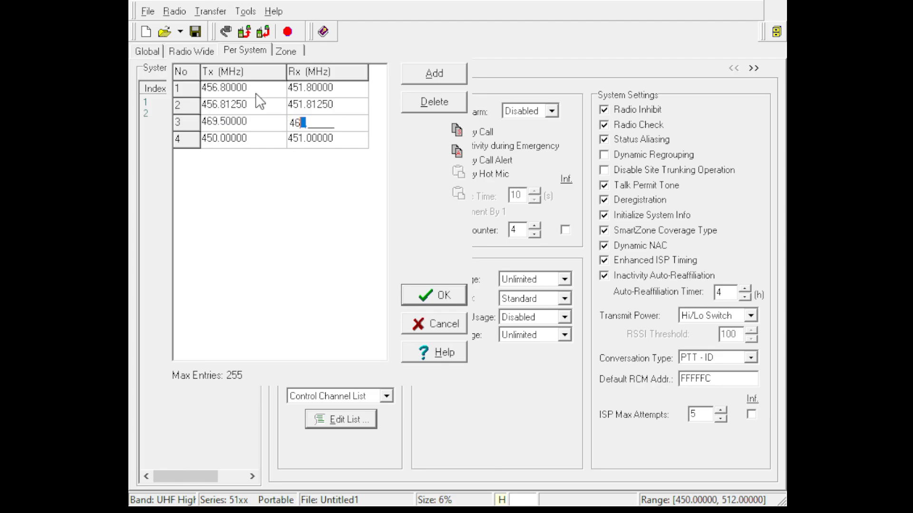
type("4.5")
key("Tab")
Set control channel 4 to Tx 469.55 MHz and Rx 464.55 MHz, and save the Control Channel List.
type("469.")
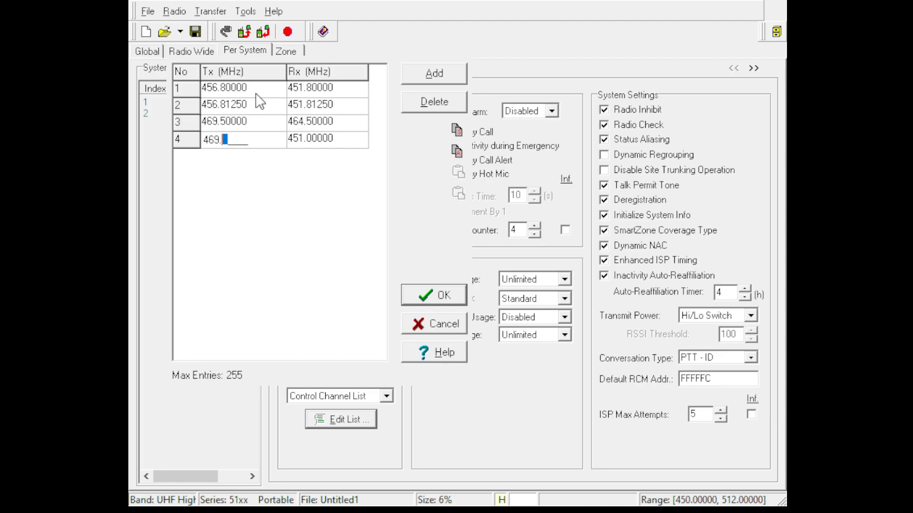
type("55")
key("Tab")
type("46455")
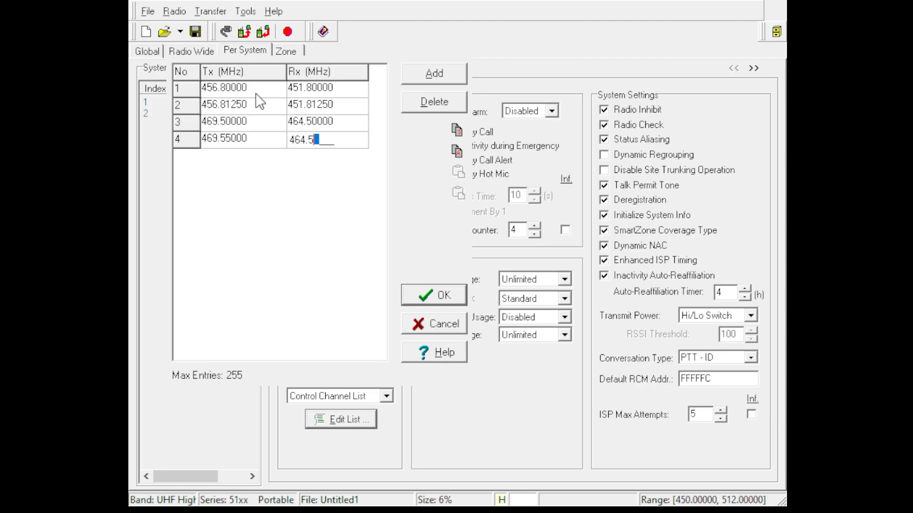
left_click(432, 296)
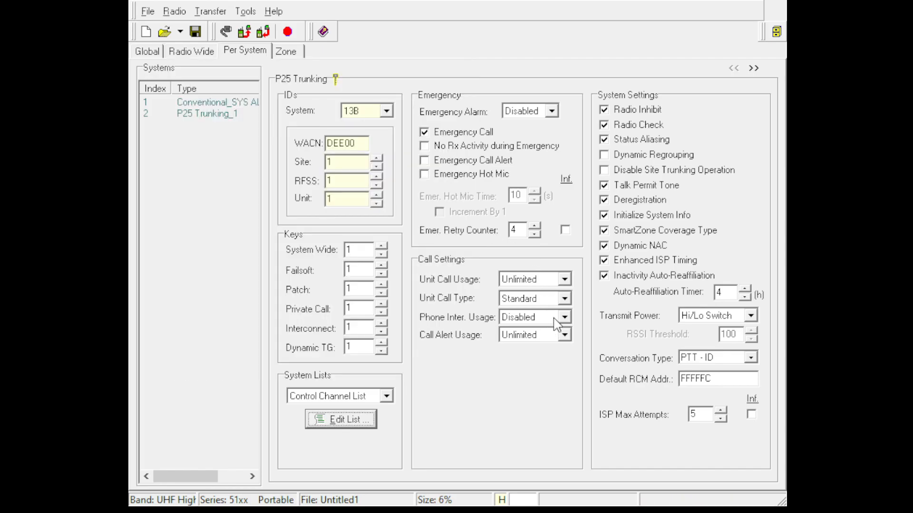
Open the Status Alias List for editing and add three aliases.
left_click(386, 396)
left_click(369, 422)
left_click(369, 422)
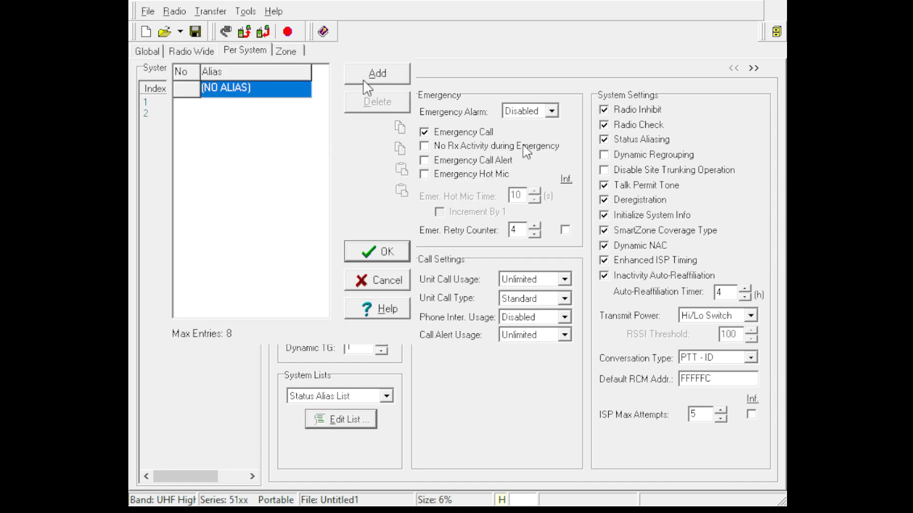
left_click(363, 80)
left_click(364, 80)
left_click(363, 79)
Name the three status aliases AVAIL, BUSY and DND, and save the Status Alias List.
left_click(285, 88)
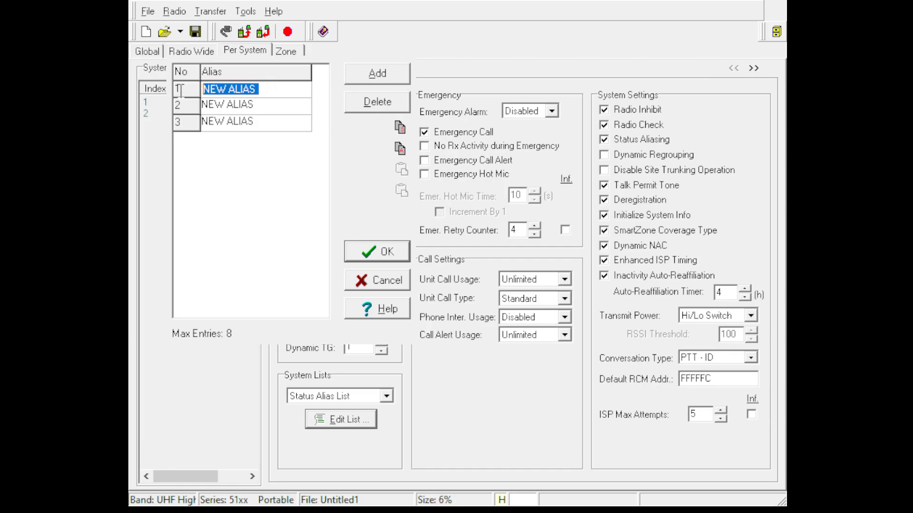
type("AVAIL")
key("Down")
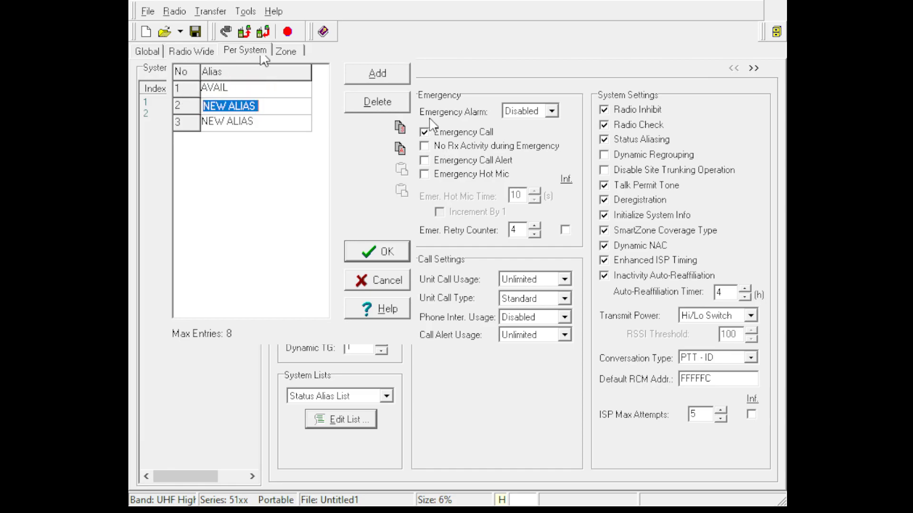
type("BUSY")
key("Down")
type("DND")
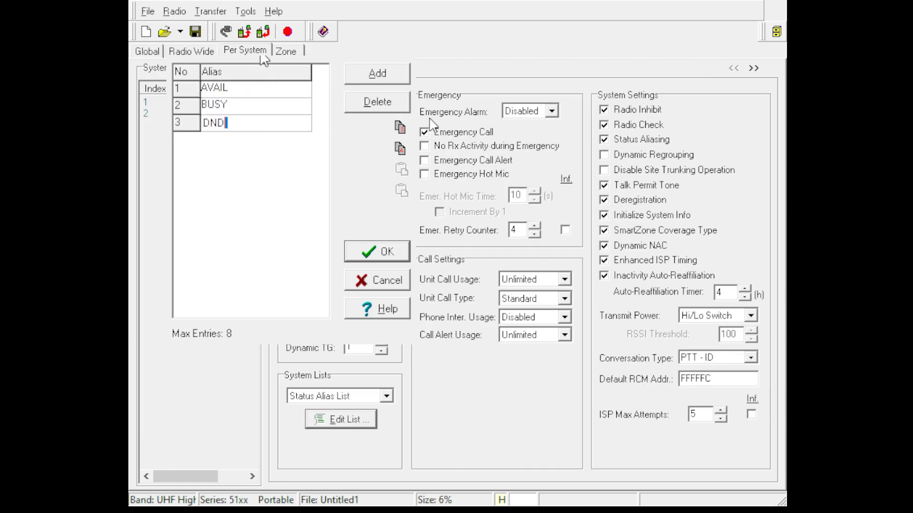
left_click(378, 249)
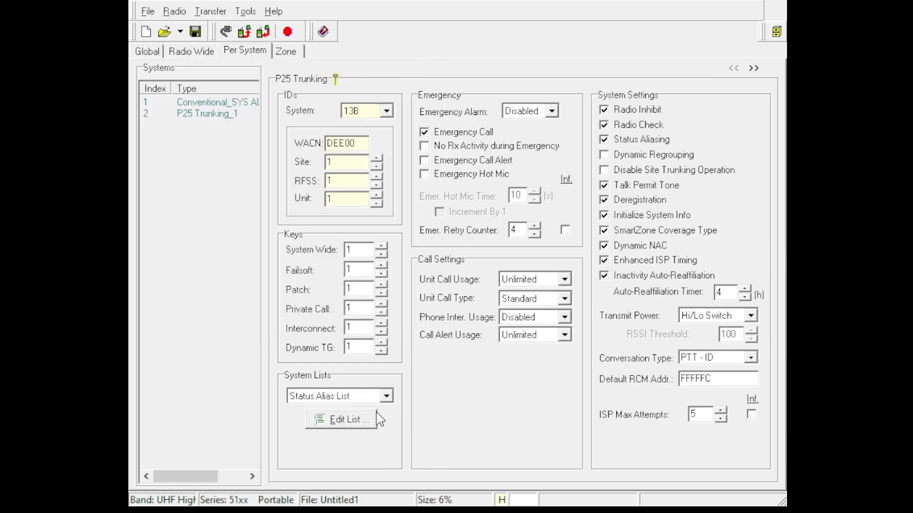
Open the Talk Group List for editing and add a second talk group.
left_click(369, 440)
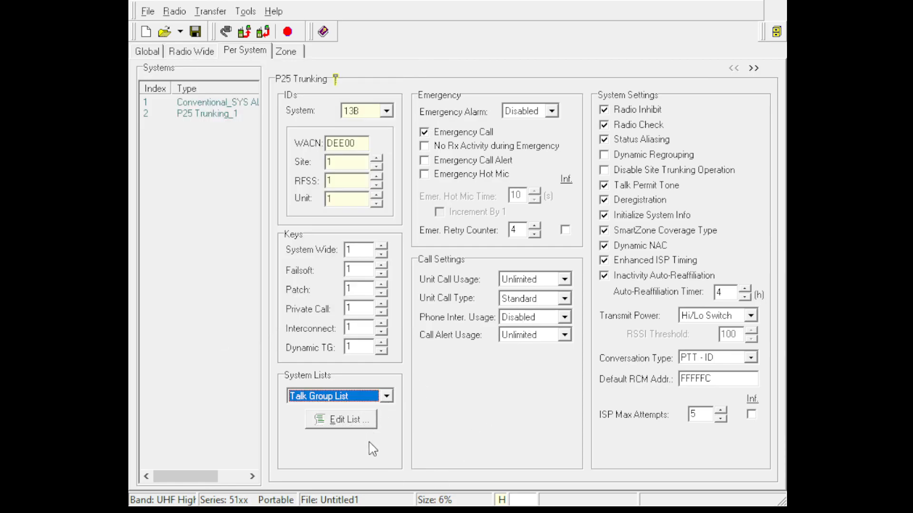
left_click(354, 421)
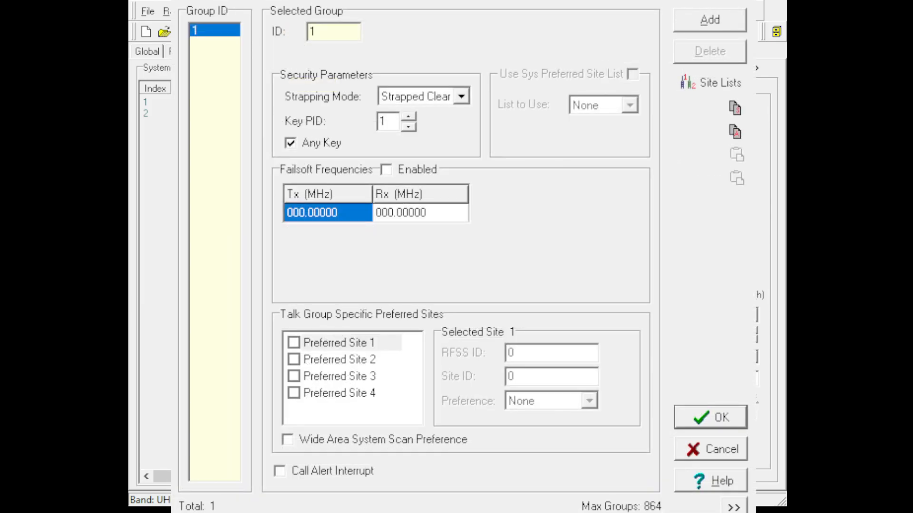
left_click(734, 24)
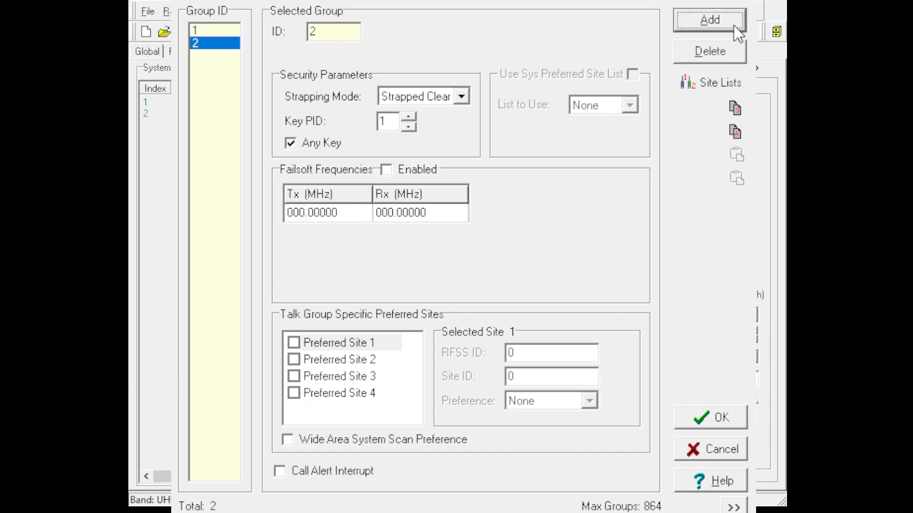
Set talk group 1's ID to 7B7B and its strapping mode to Switched.
left_click(193, 31)
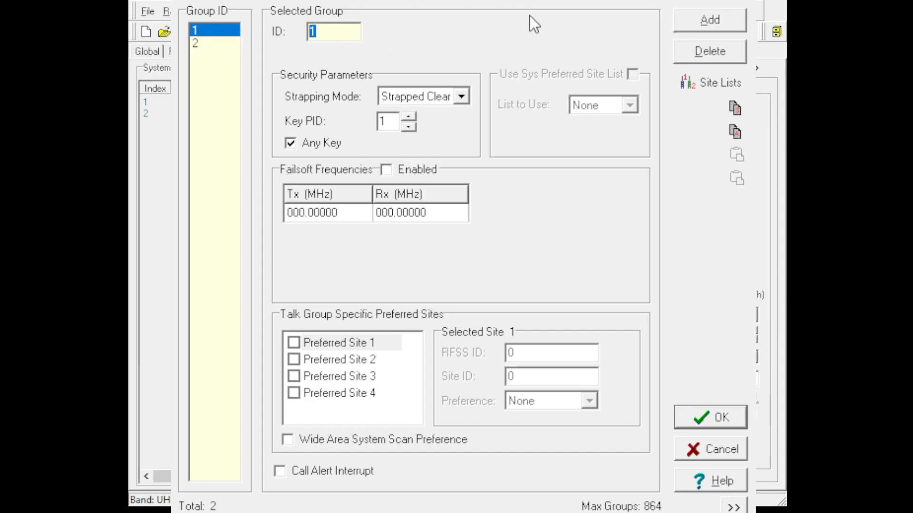
type("44")
key("BackSpace")
key("BackSpace")
double_click(336, 32)
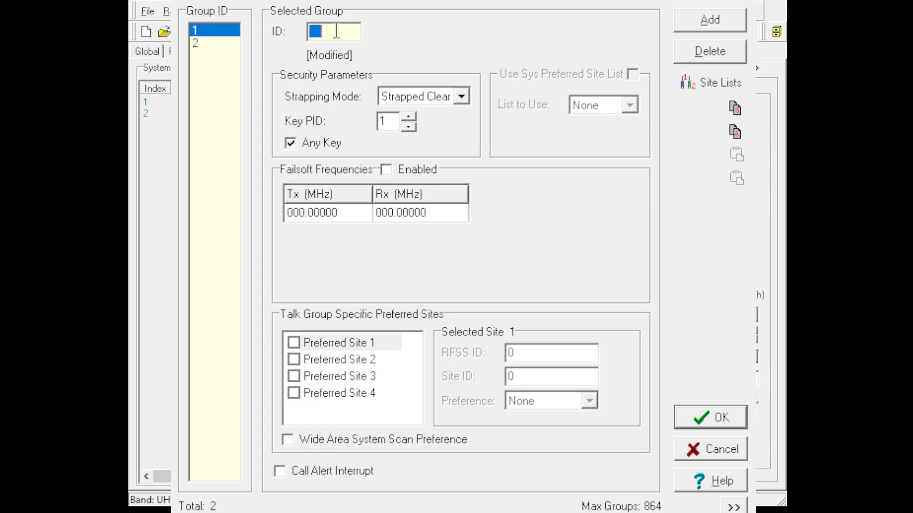
type("7B7B")
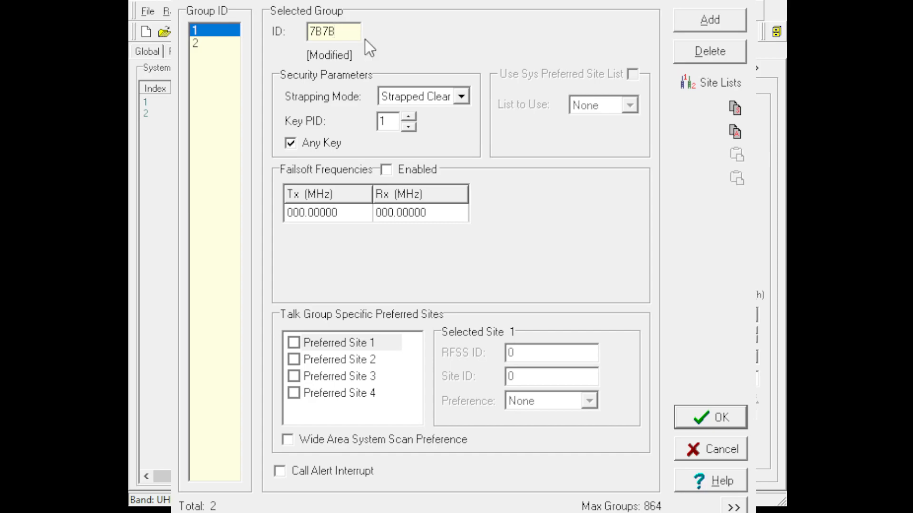
left_click(456, 136)
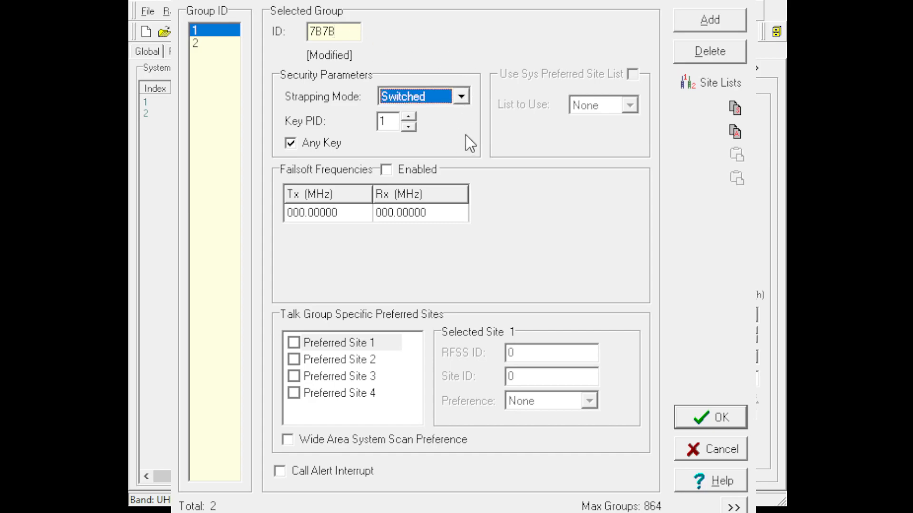
key("Tab")
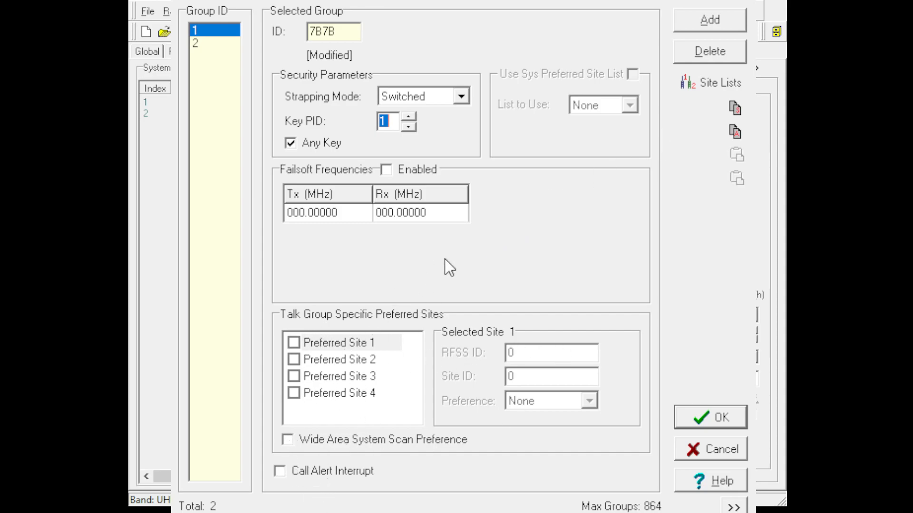
Set the second talk group's ID to 7B7C and strapping mode to Switched, and save the Talk Group List.
left_click(197, 47)
key("Tab")
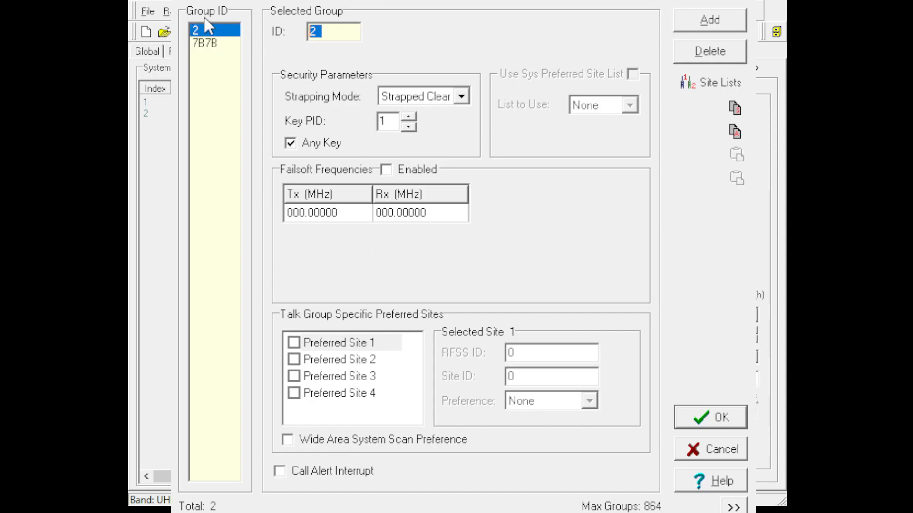
type("7B7")
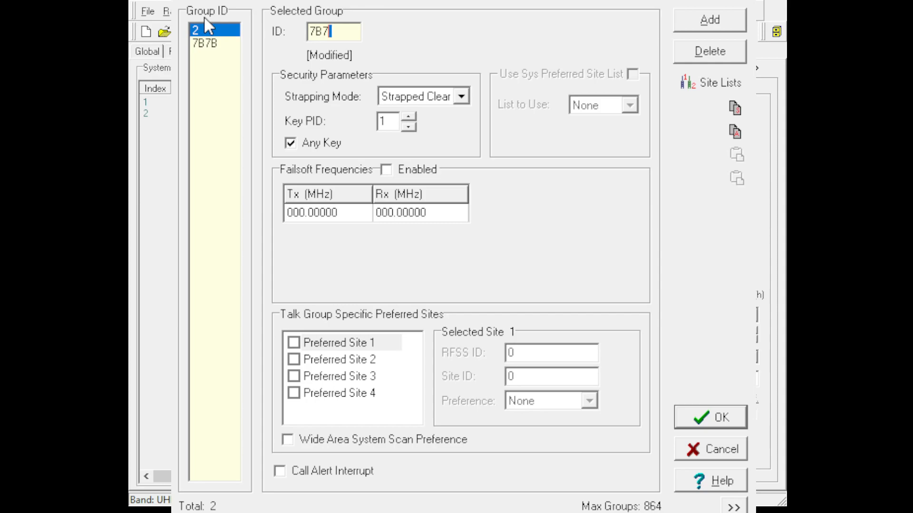
type("C")
left_click(429, 100)
left_click(429, 136)
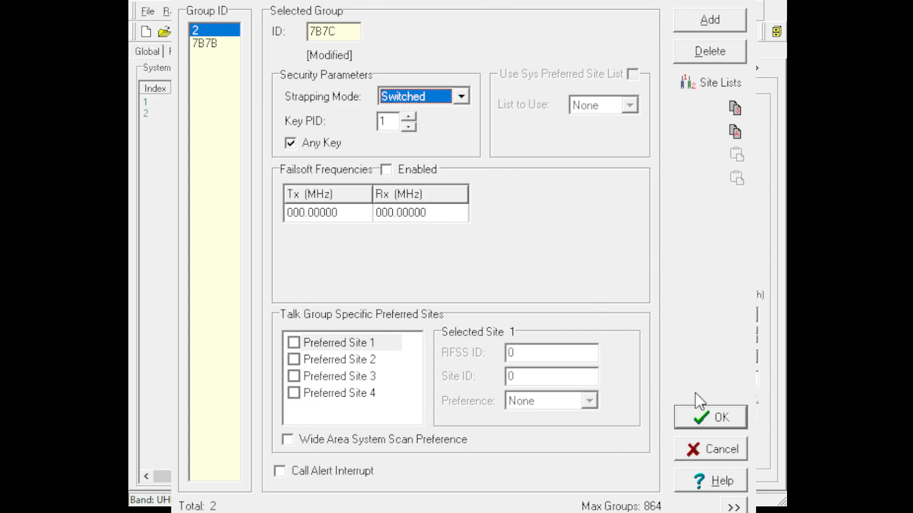
left_click(710, 408)
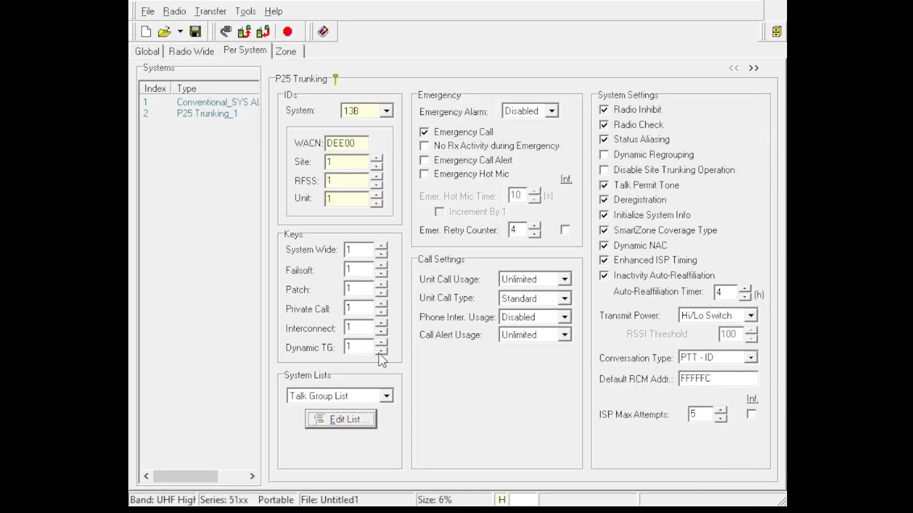
Open the announcement group list for editing, set the group's ID to 911 and turn off Any Key.
left_click(349, 392)
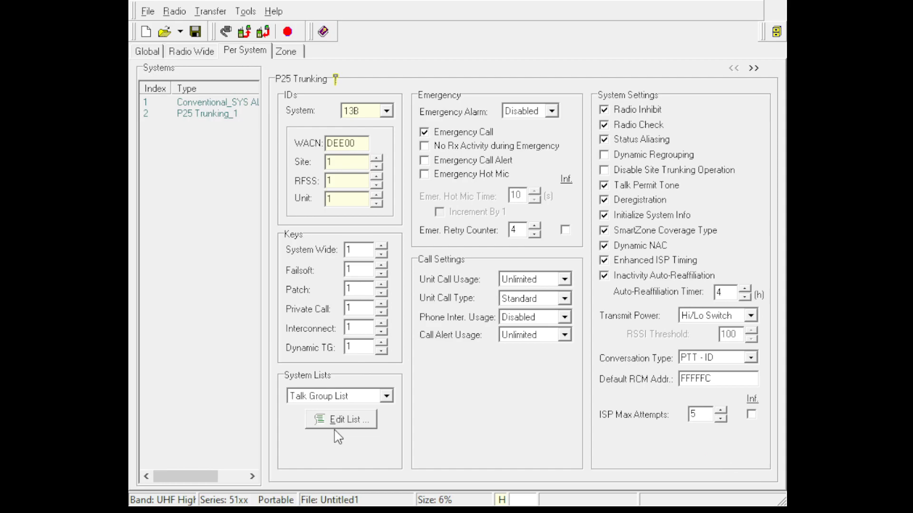
left_click(351, 429)
left_click(358, 419)
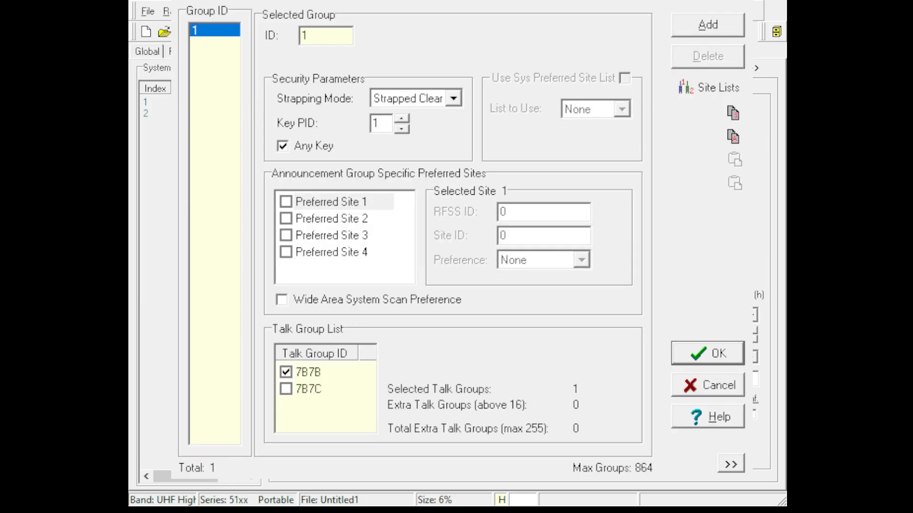
type("911")
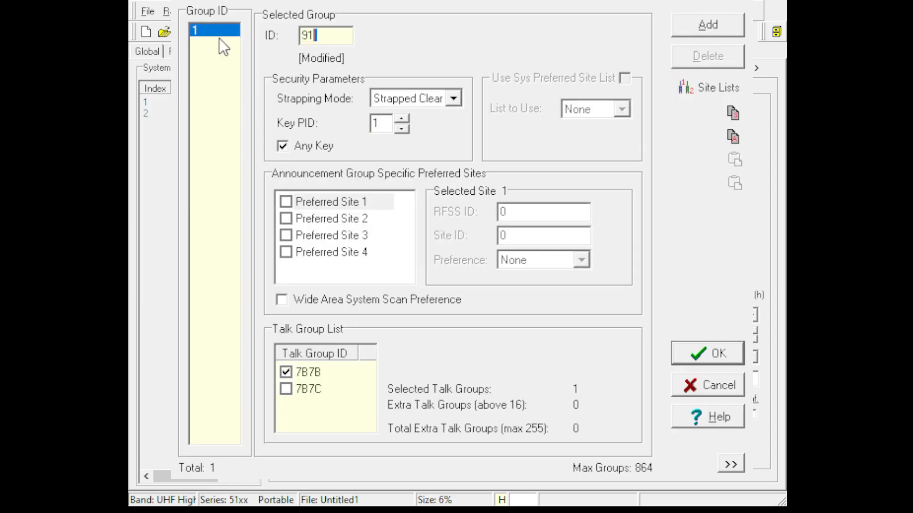
left_click(294, 142)
left_click(427, 104)
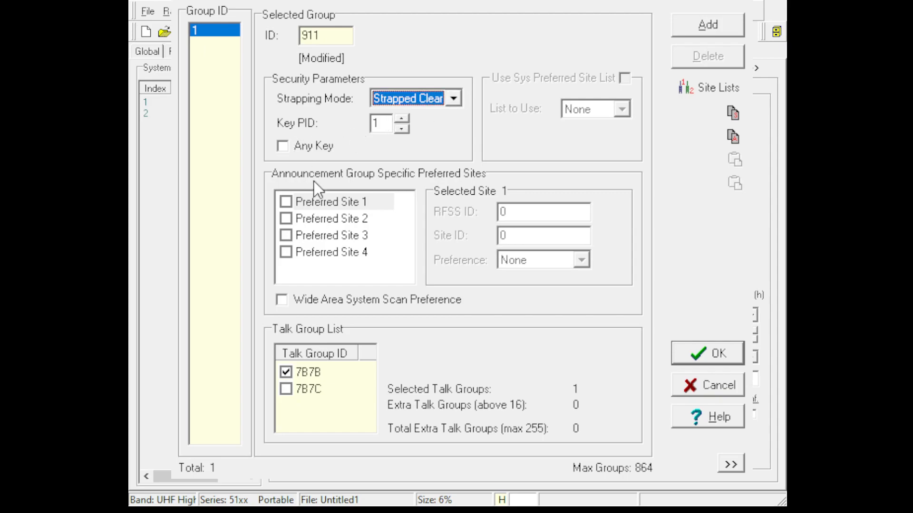
Include talk group 7B7C in announcement group 911 and save the announcement group list.
left_click(294, 396)
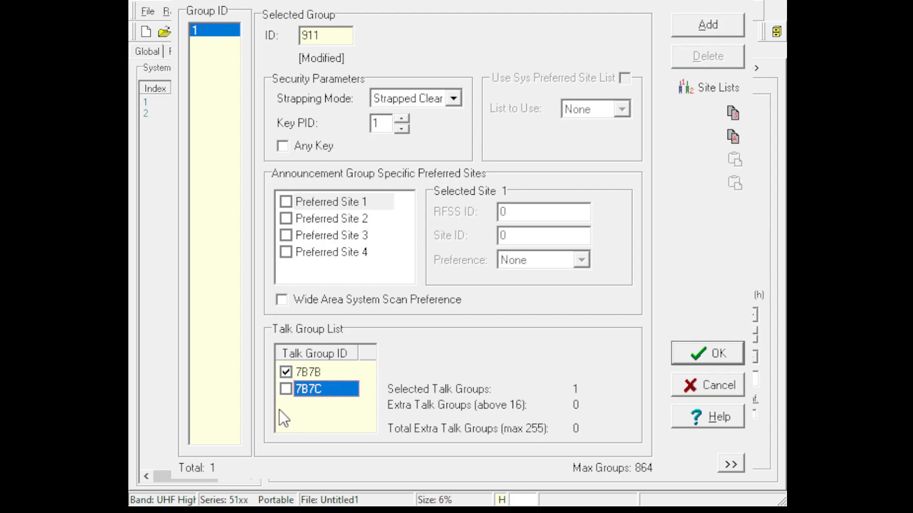
left_click(285, 389)
left_click(715, 358)
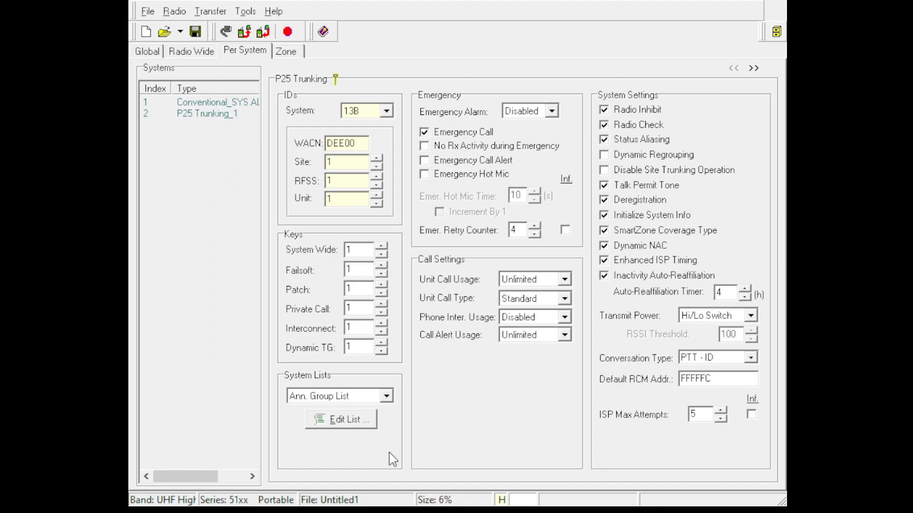
left_click(431, 416)
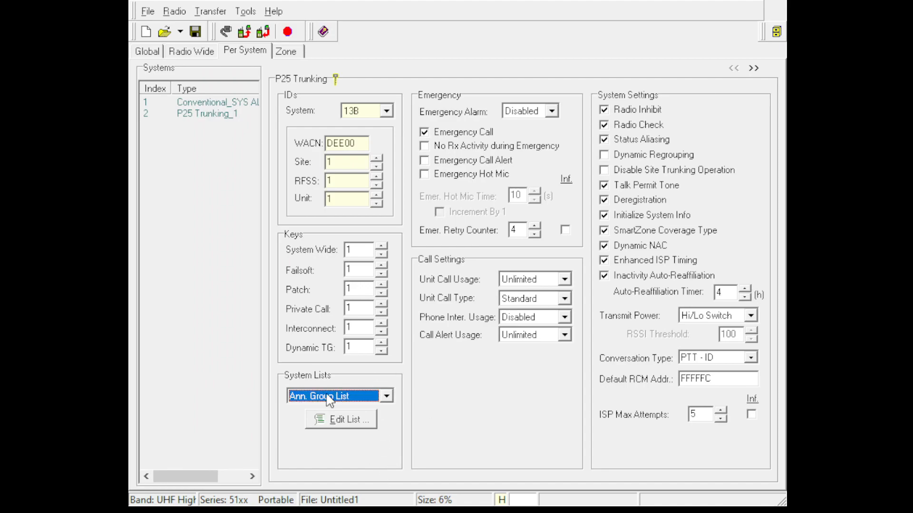
Open ZONE1 for editing, name it SYSTEMWIDE and enable channels 1 and 2.
left_click(287, 52)
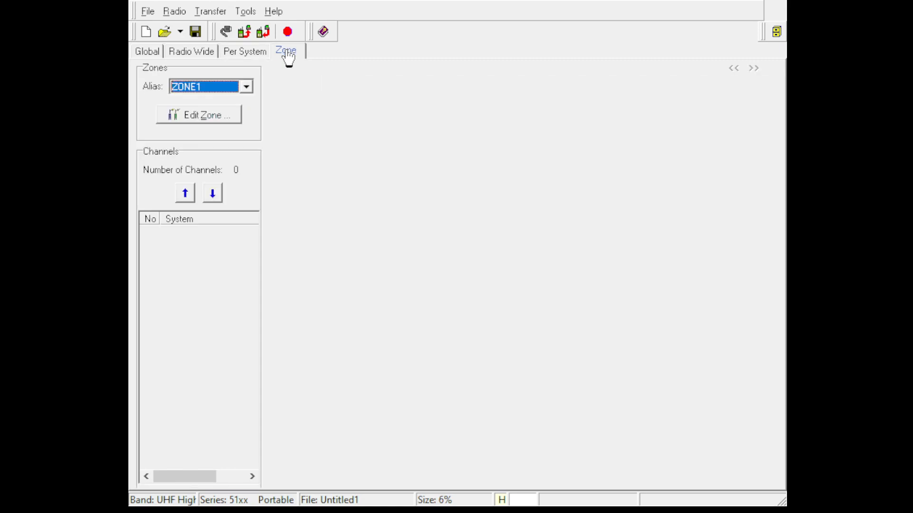
left_click(213, 118)
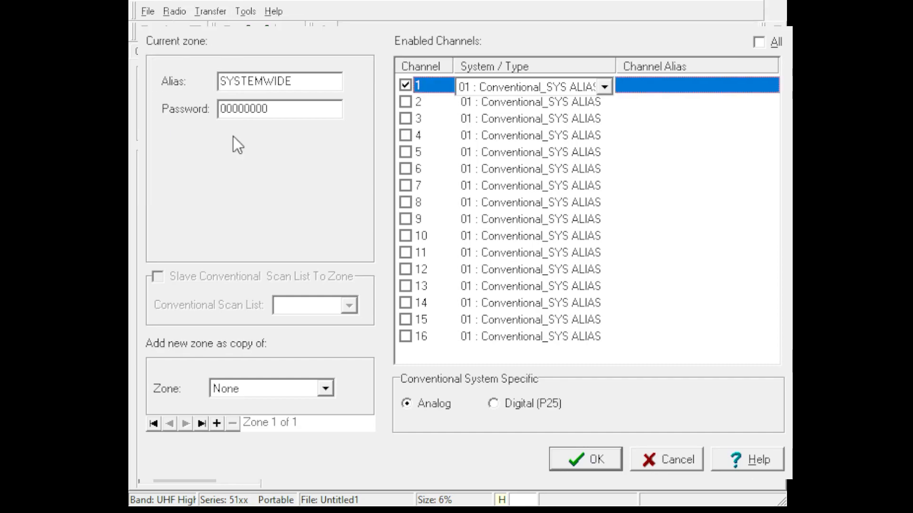
left_click(405, 102)
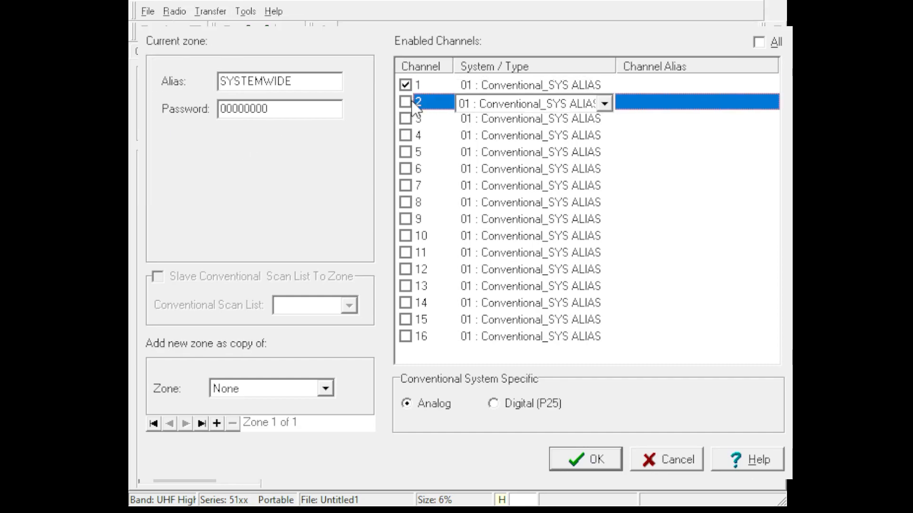
Assign channels 1 and 2 of the SYSTEMWIDE zone to the P25 Trunking_1 system.
left_click(499, 97)
left_click(549, 87)
left_click(549, 88)
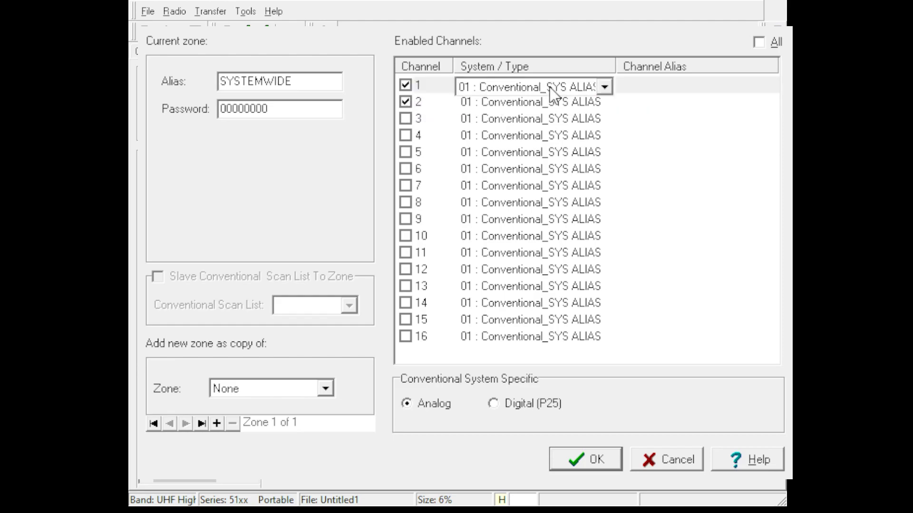
left_click(559, 87)
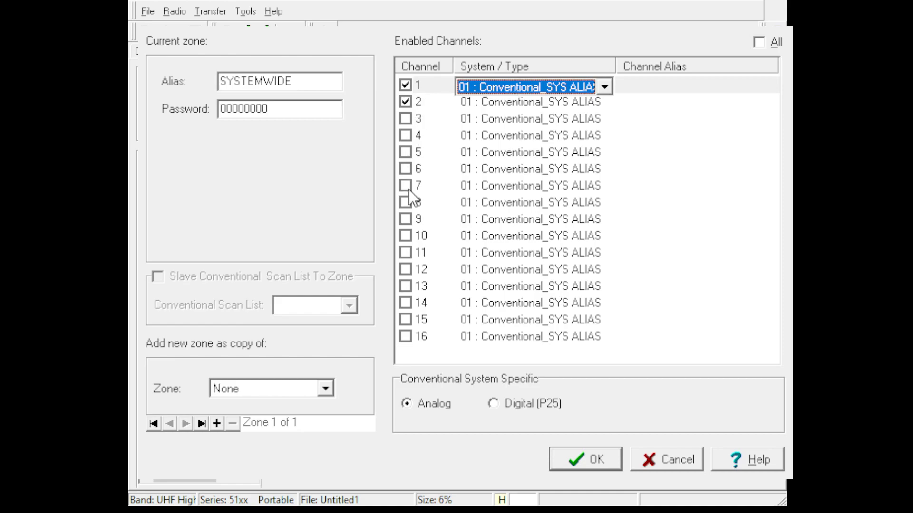
left_click(525, 87)
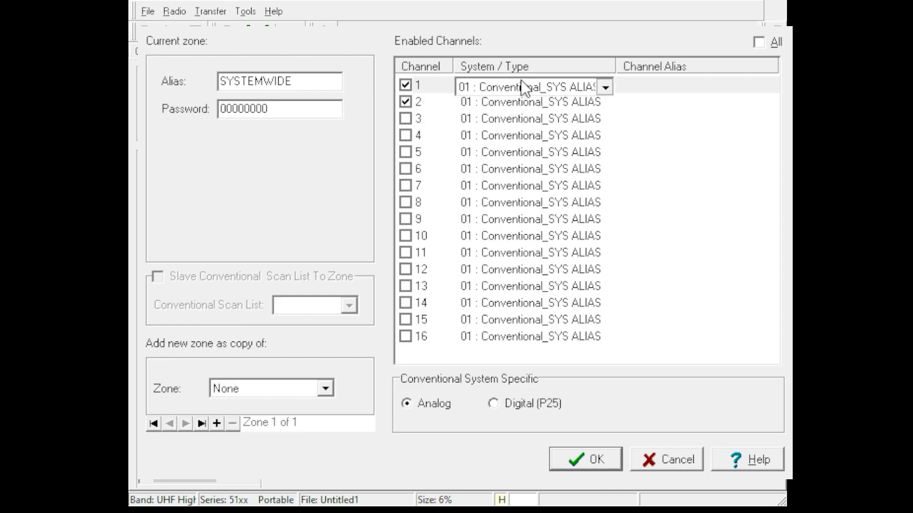
left_click(519, 116)
double_click(522, 105)
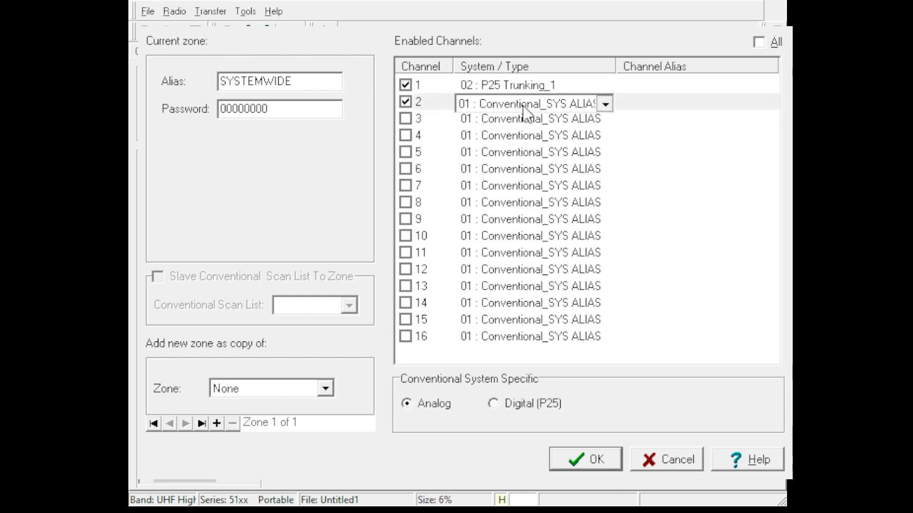
left_click(526, 133)
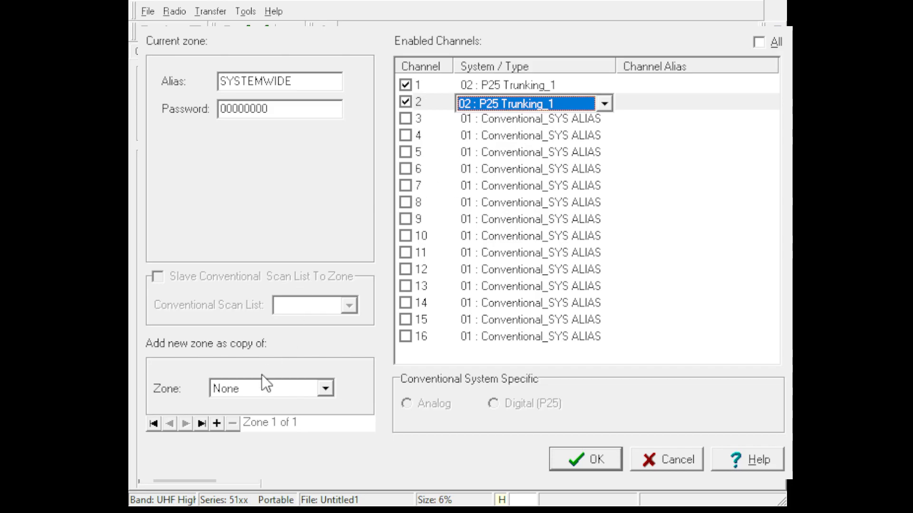
Add a second zone with the alias CONV IO.
left_click(216, 423)
double_click(305, 82)
type("CONV IO")
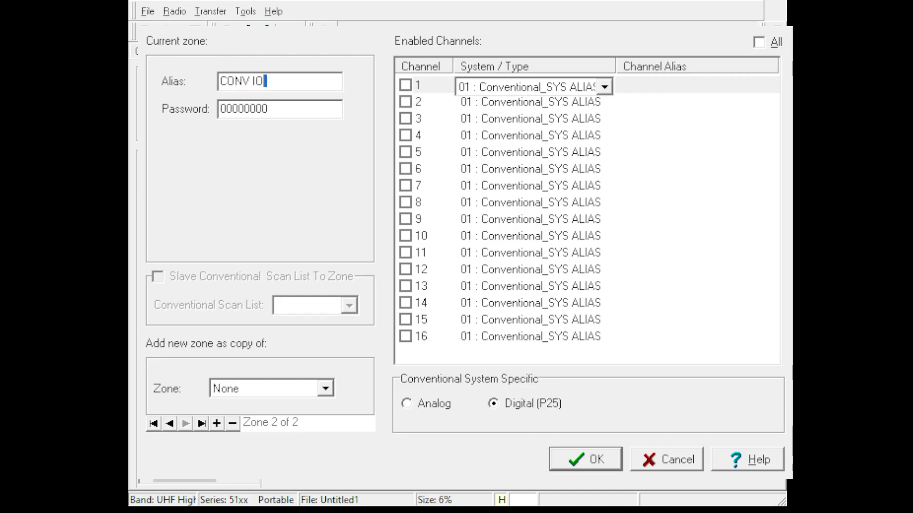
Enable only channels 1 and 6 in the CONV IO zone, set channel 6 to Analog and save the zones.
left_click(414, 83)
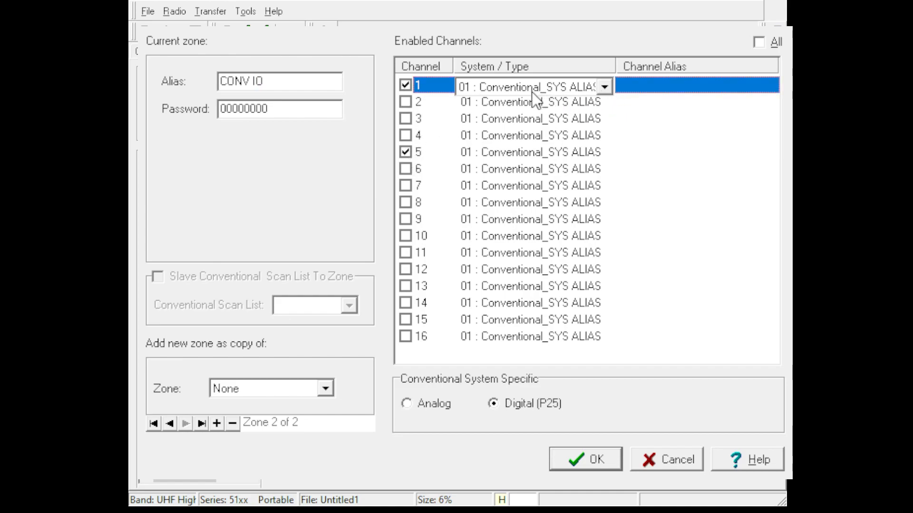
left_click(408, 153)
left_click(408, 180)
left_click(408, 169)
left_click(406, 185)
left_click(425, 170)
left_click(406, 404)
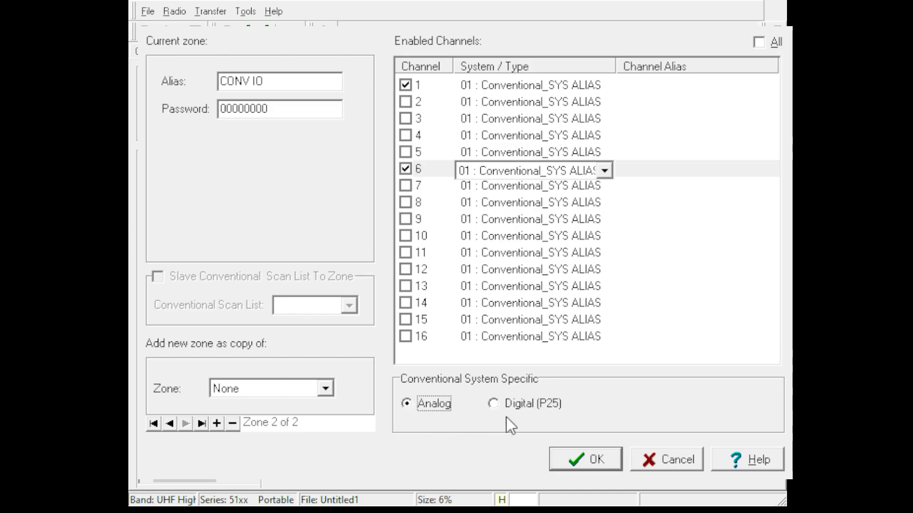
left_click(589, 457)
Set the channel alias of channel 1 in the SYSTEMWIDE zone to XOPS.
left_click(224, 85)
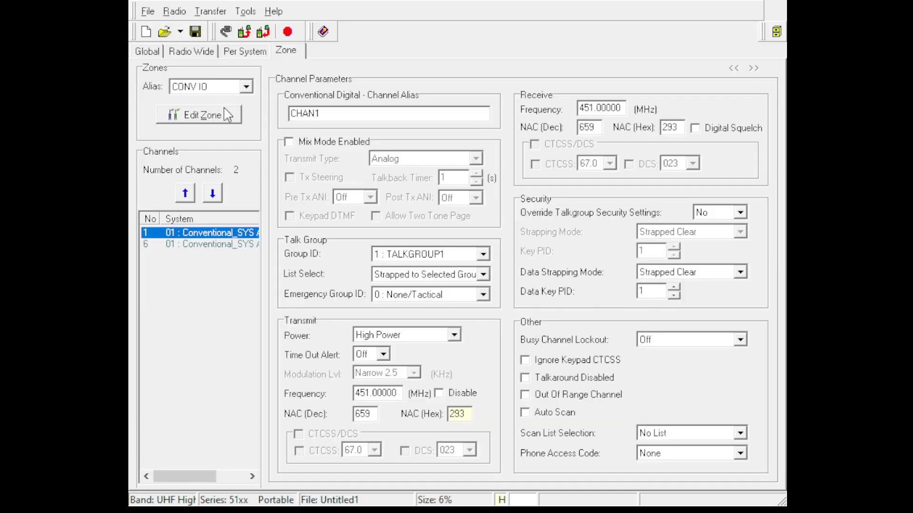
left_click(219, 106)
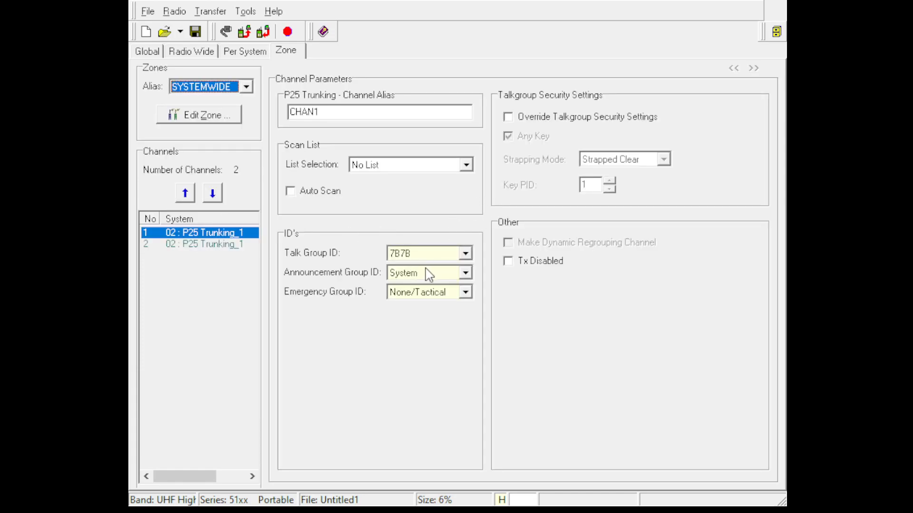
left_click(447, 260)
left_click(344, 110)
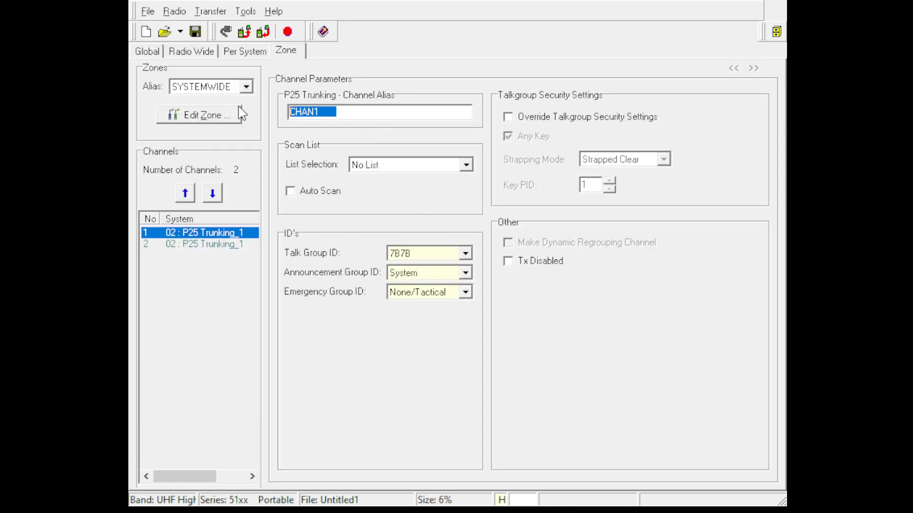
type("X")
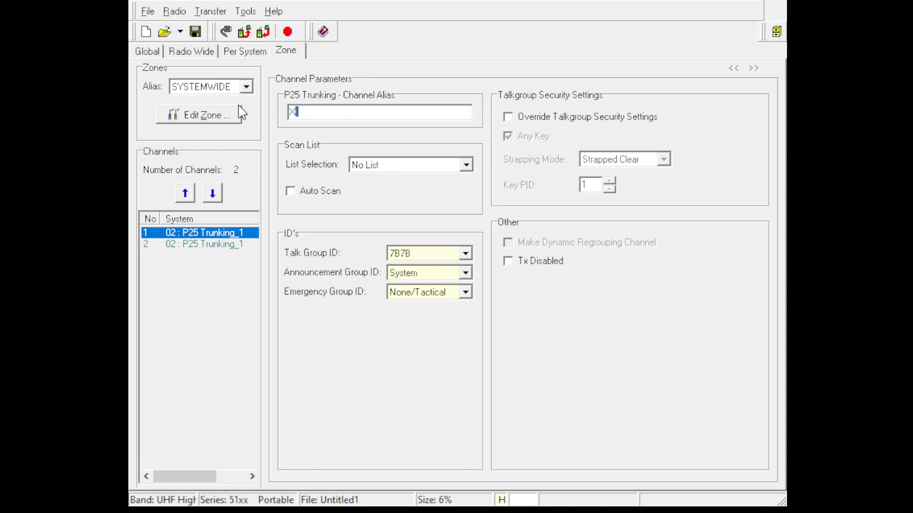
type("OPS")
left_click(542, 262)
left_click(542, 265)
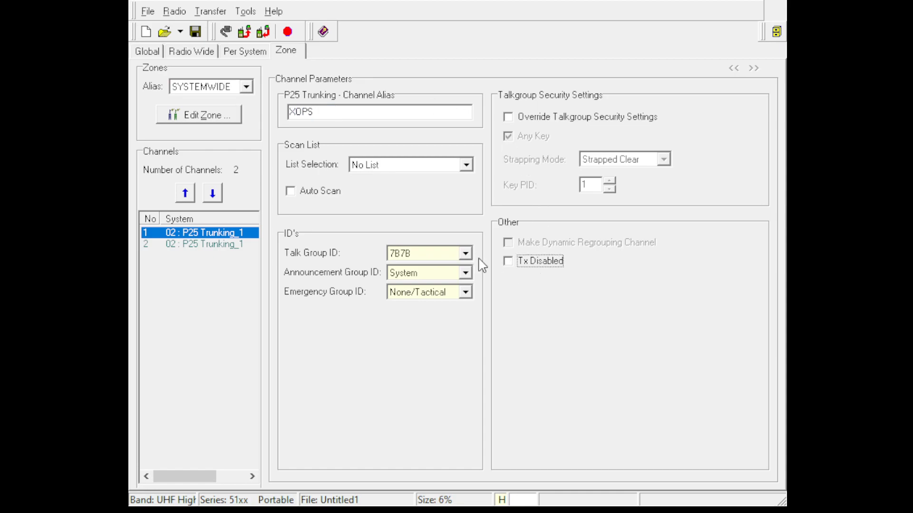
left_click(425, 165)
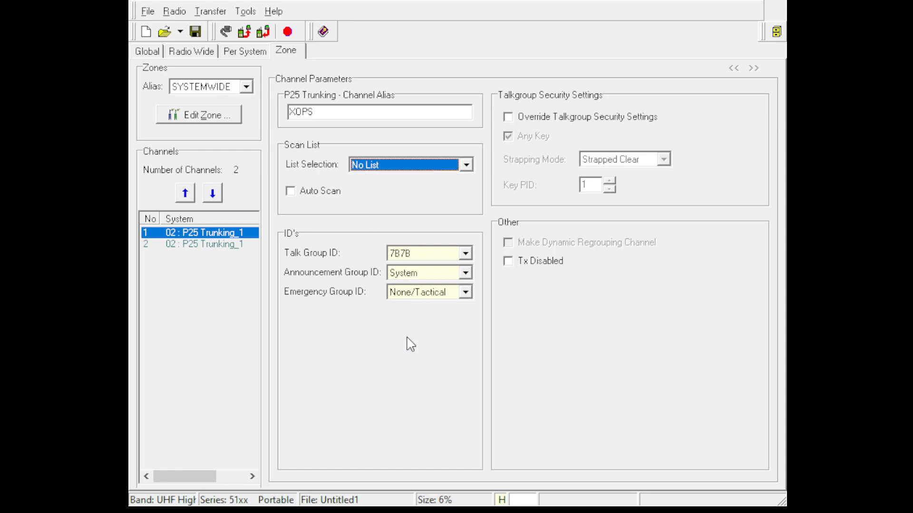
Set SYSTEMWIDE channel 2's talk group ID to 7B7C and its channel alias to XTAC1.
left_click(212, 247)
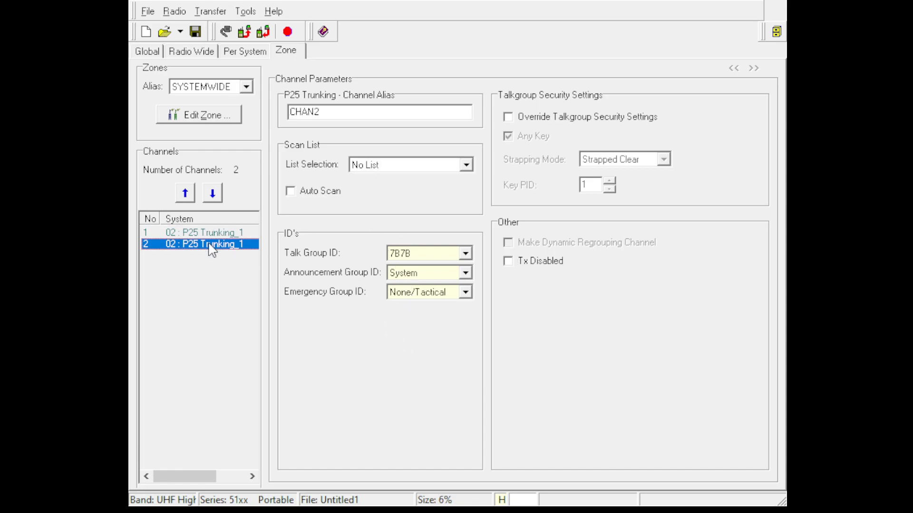
double_click(330, 113)
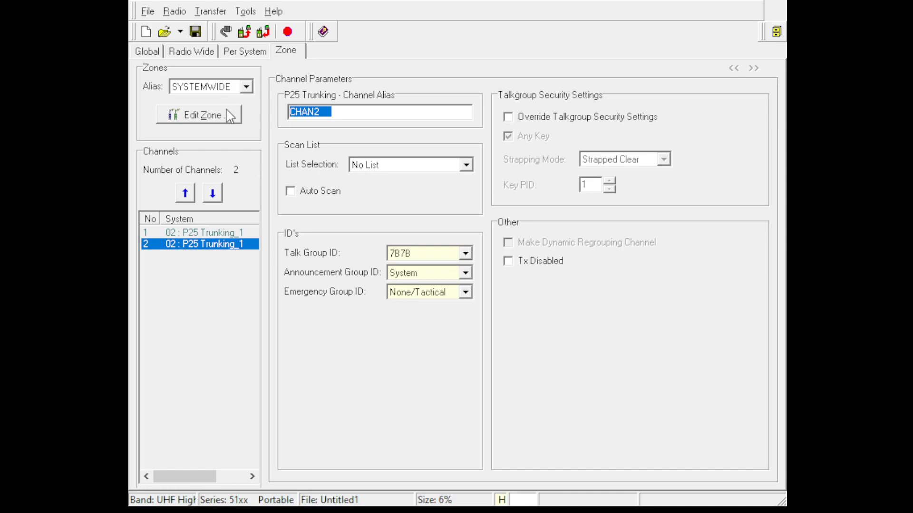
left_click(413, 253)
key("Down")
double_click(368, 116)
type("TAC10")
left_click(291, 114)
type("X")
left_click_drag(345, 115, 243, 114)
type("XTAC1")
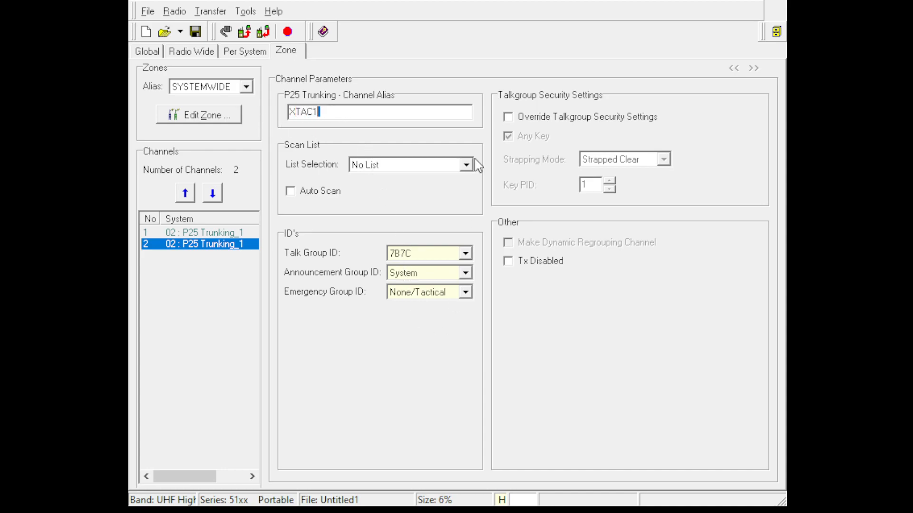
Switch to the CONV IO zone and set channel 1's alias to CHAN1P.
left_click(248, 89)
left_click(237, 109)
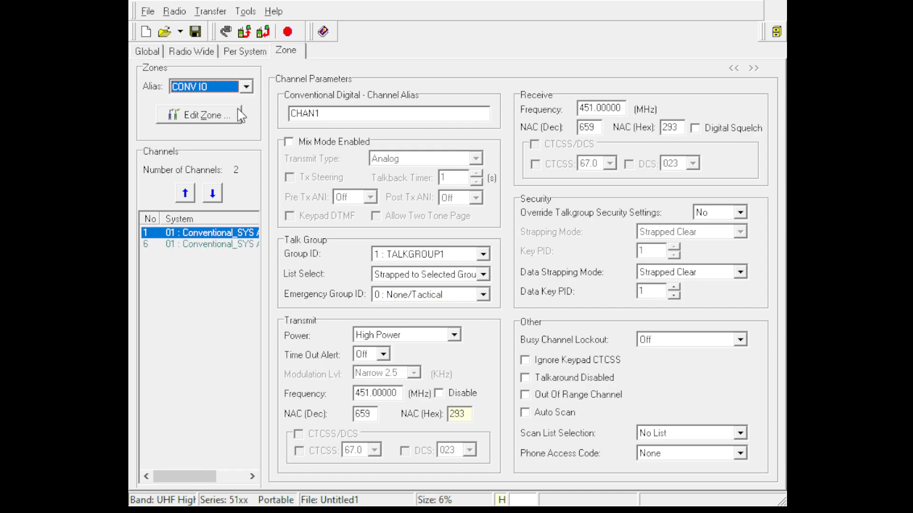
left_click(355, 116)
left_click(321, 117)
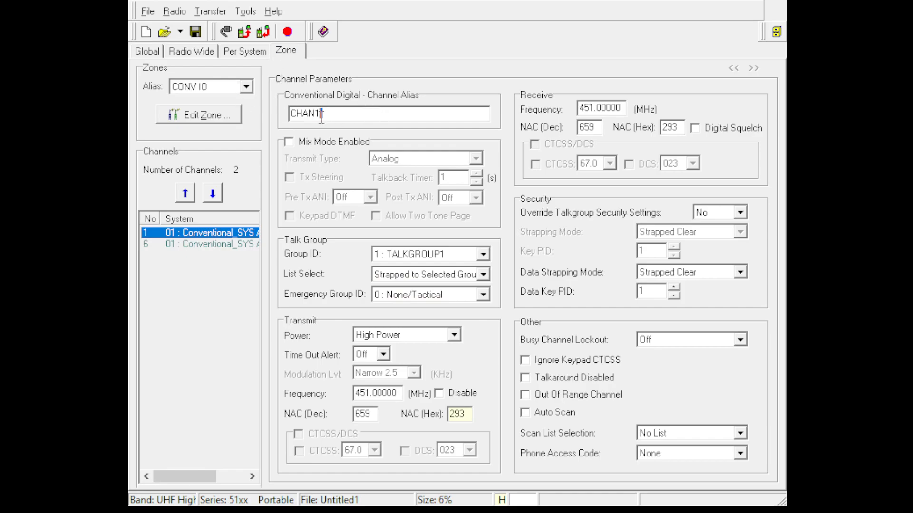
type("P")
Set channel CHAN1P's receive frequency to 456.8125 MHz and its receive NAC to hex 13B.
double_click(619, 108)
type("465")
key("BackSpace")
key("BackSpace")
key("BackSpace")
type("46")
key("BackSpace")
type("56.8125")
key("Tab")
key("Tab")
type("B")
Set CHAN1P's transmit power to HI/LO Power Switch, transmit frequency to 456.8125 MHz and transmit NAC to hex 13B.
left_click(454, 335)
left_click(416, 374)
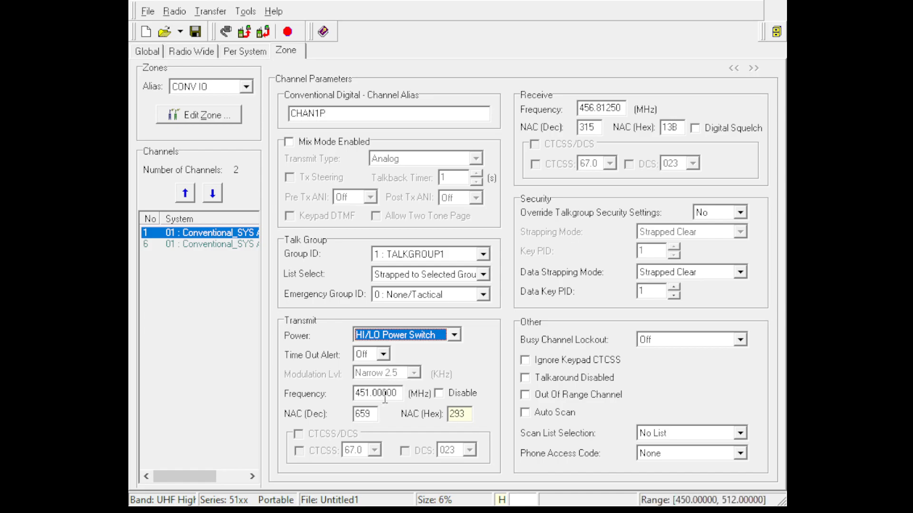
left_click_drag(397, 395, 284, 381)
type("456.8125")
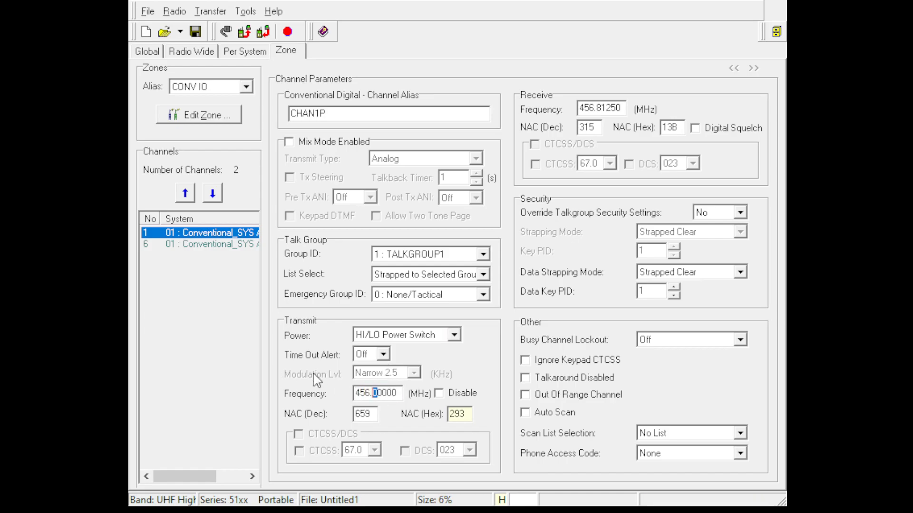
double_click(462, 415)
type("13B")
Select channel 6 in the CONV IO zone and set its channel alias to CHAN5.
left_click(226, 245)
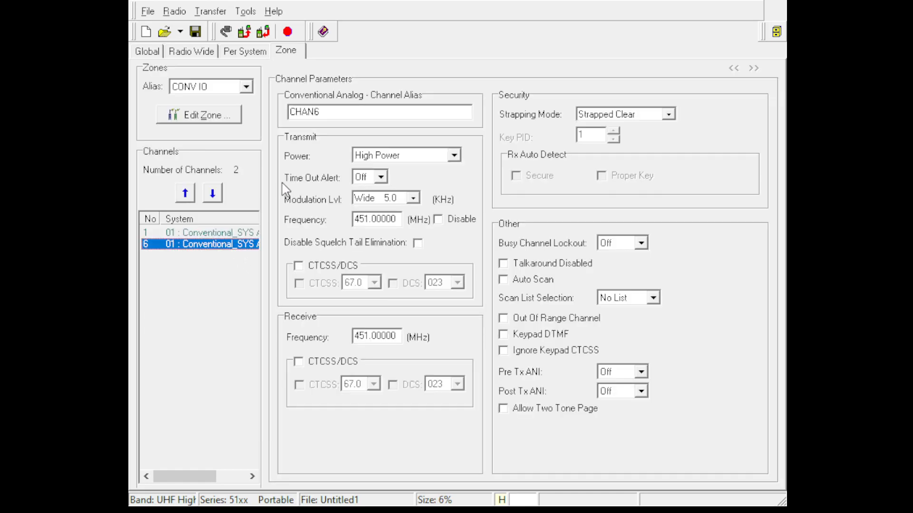
left_click_drag(332, 114, 288, 113)
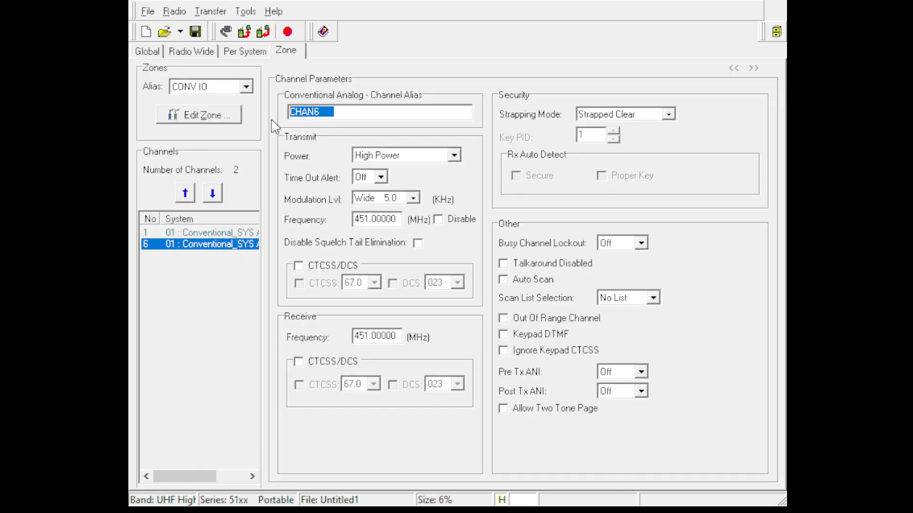
type("CHAN 5")
key("BackSpace")
key("BackSpace")
type("5")
Set CHAN5's transmit power to HI/LO Power Switch and its modulation level to Narrow 2.5 kHz.
left_click(410, 189)
left_click(413, 197)
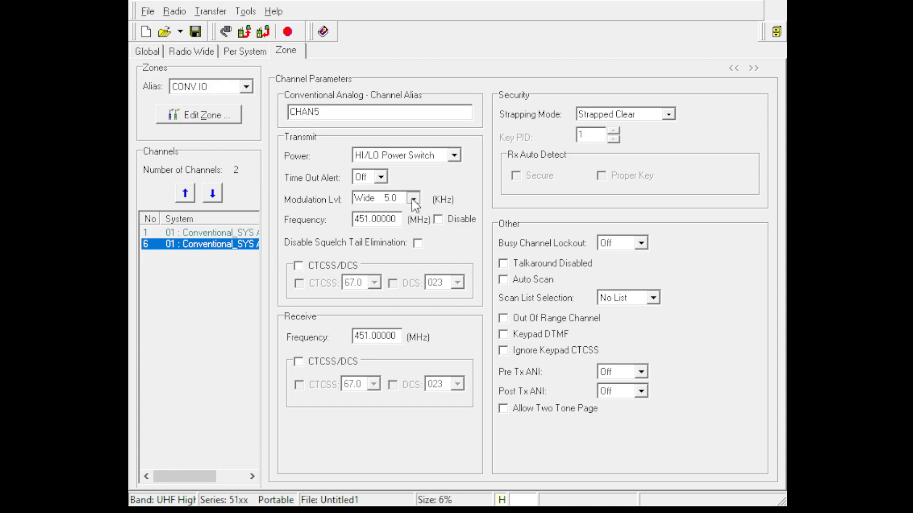
left_click(405, 234)
Set CHAN5's transmit frequency to 464.5 MHz and enable transmit CTCSS/DCS with DCS code 023.
left_click_drag(398, 218, 291, 219)
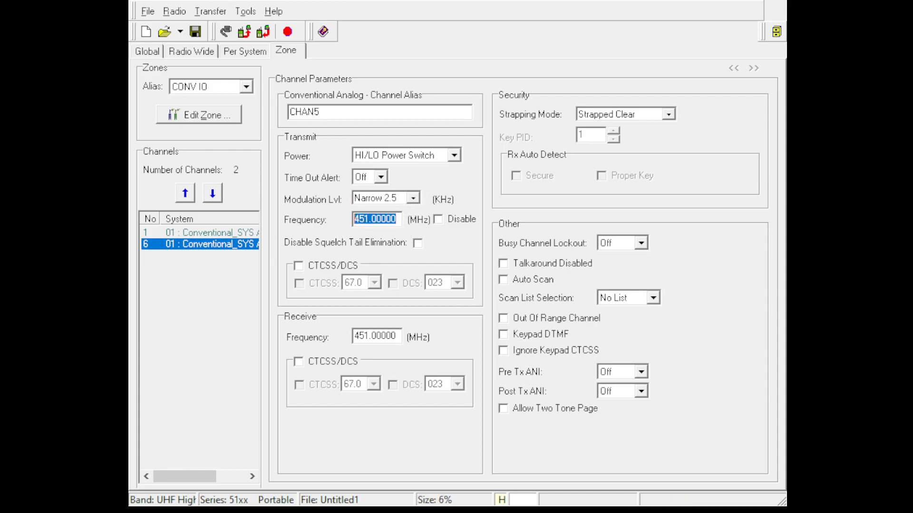
type("464.5")
key("Tab")
left_click(341, 266)
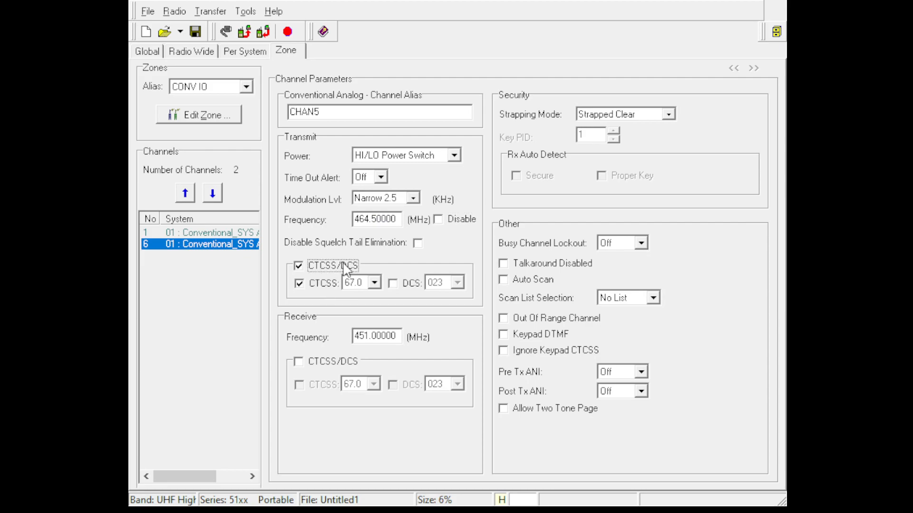
left_click(404, 284)
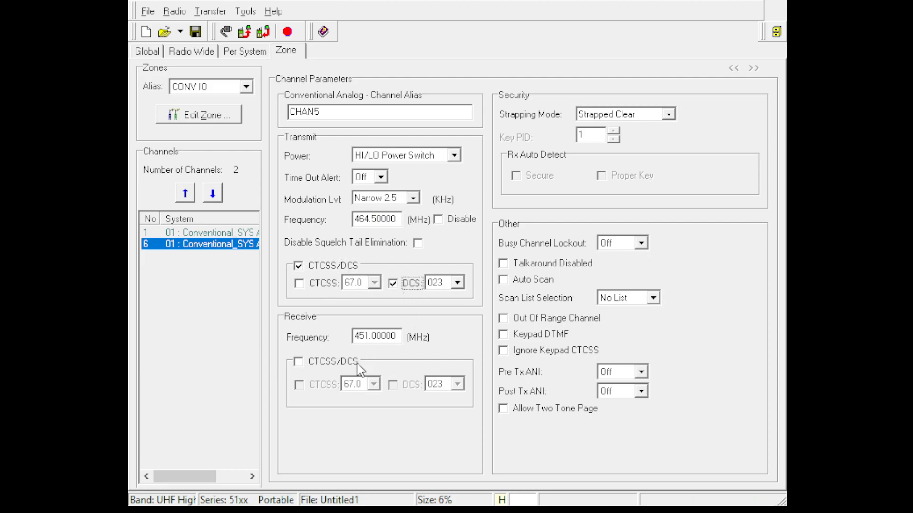
Enable receive CTCSS/DCS with DCS code 023 on CHAN5 and set its receive frequency to 464.5 MHz.
left_click(331, 362)
left_click(393, 386)
left_click_drag(399, 336, 210, 339)
type("464.5")
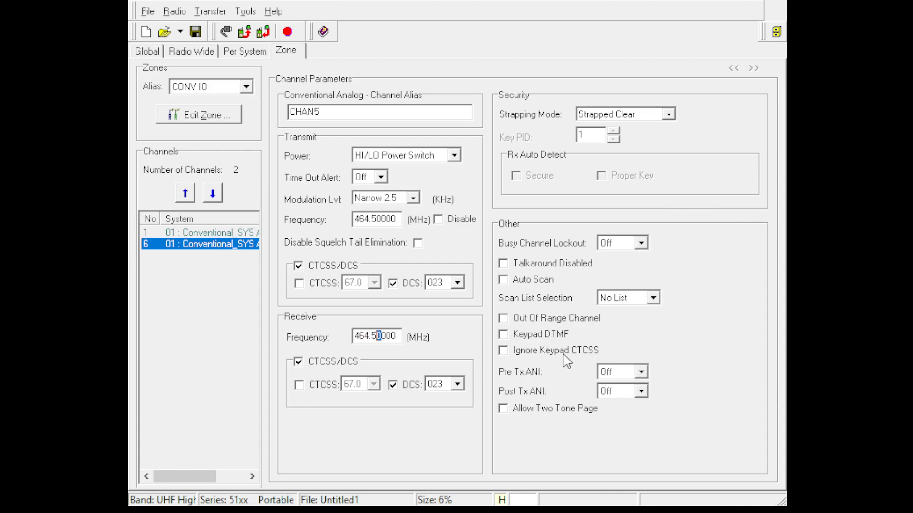
Turn Pre Tx ANI on and enable Keypad DTMF for CHAN5.
left_click(589, 413)
left_click(628, 370)
key("Down")
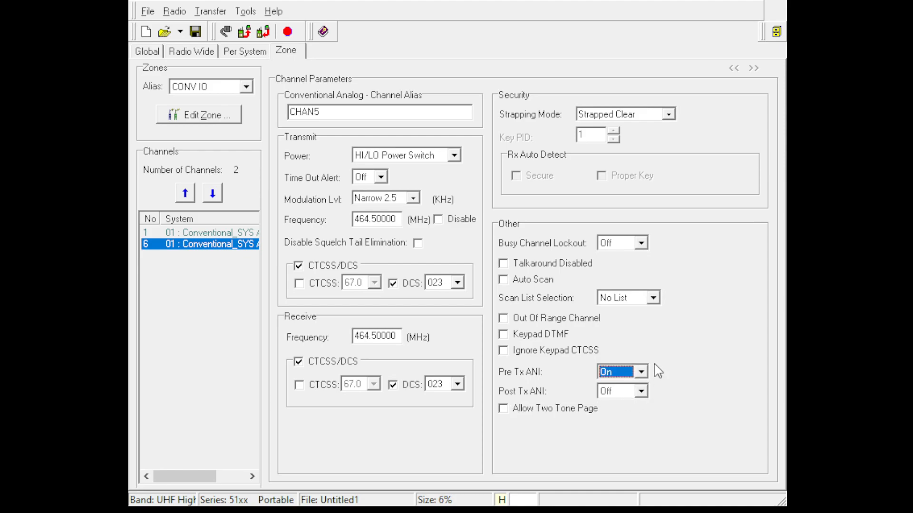
left_click(531, 335)
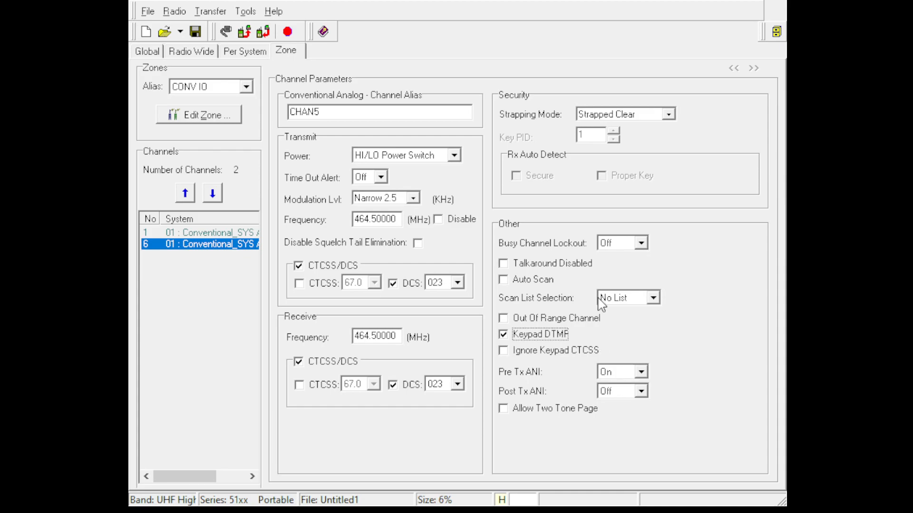
Return to the additional parameters of the global settings.
left_click(145, 53)
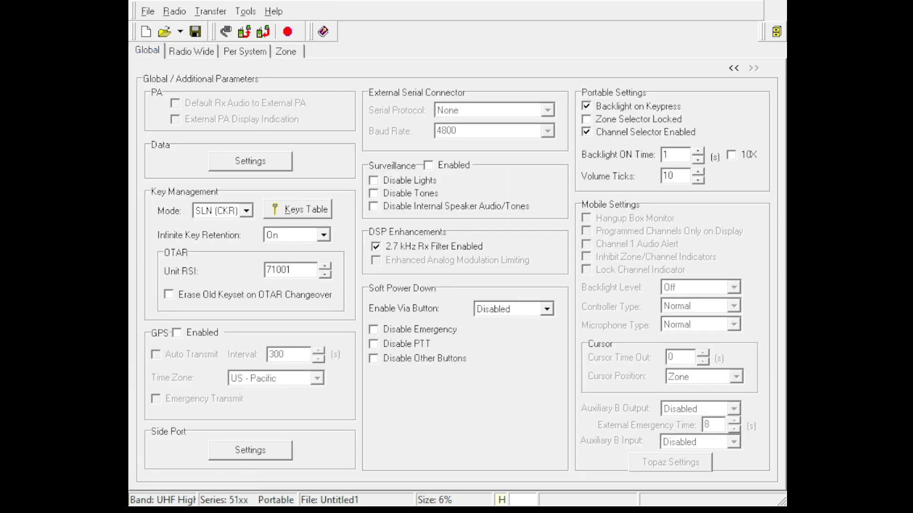